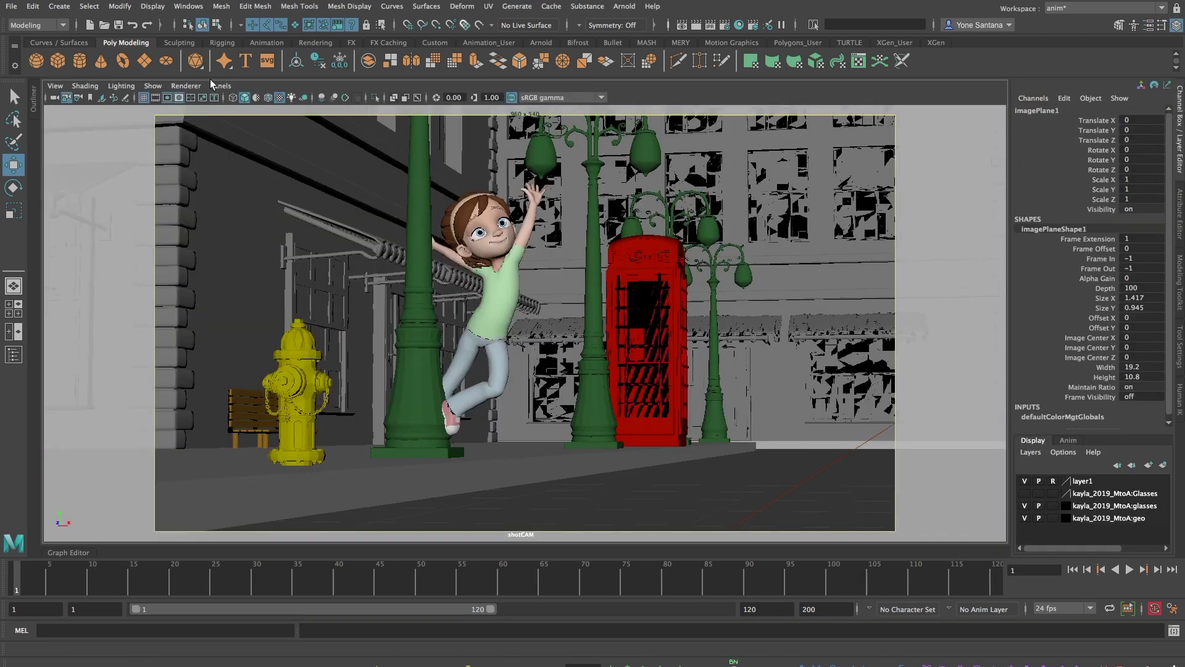
Look through the persp camera and scale shotCAM up to about 114.713 so it is visible.
{"action": "left_click", "coordinate": [220, 86]}
{"action": "mouse_move", "coordinate": [273, 100]}
{"action": "left_click", "coordinate": [383, 102]}
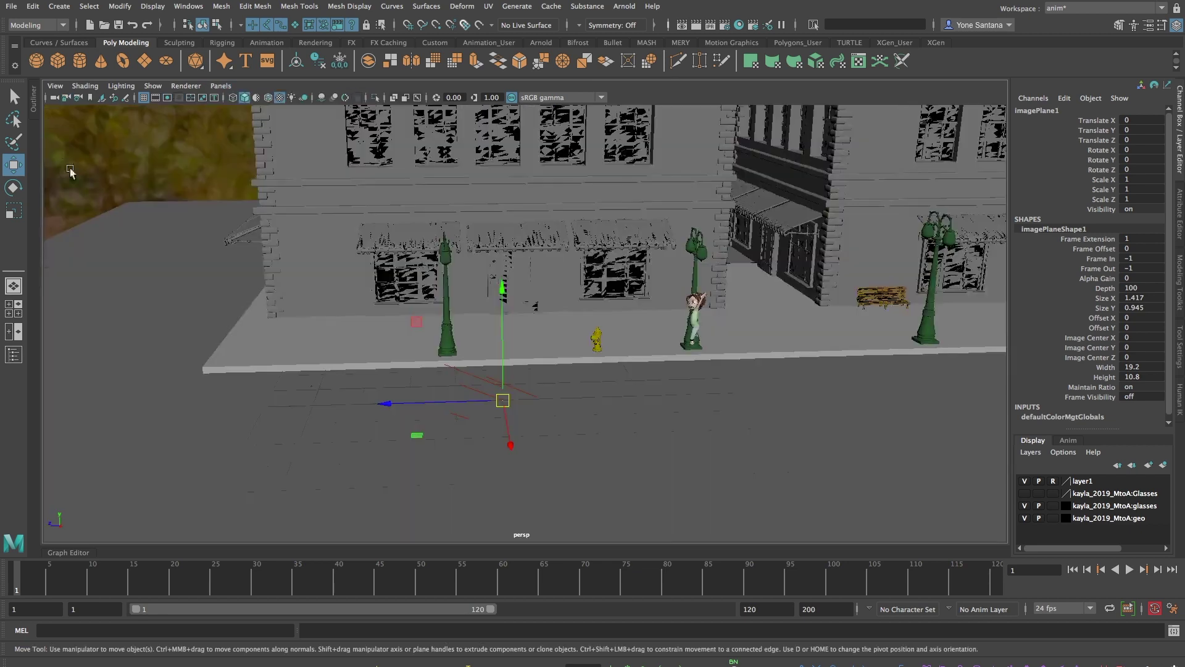
{"action": "left_click", "coordinate": [14, 355]}
{"action": "left_click", "coordinate": [81, 247]}
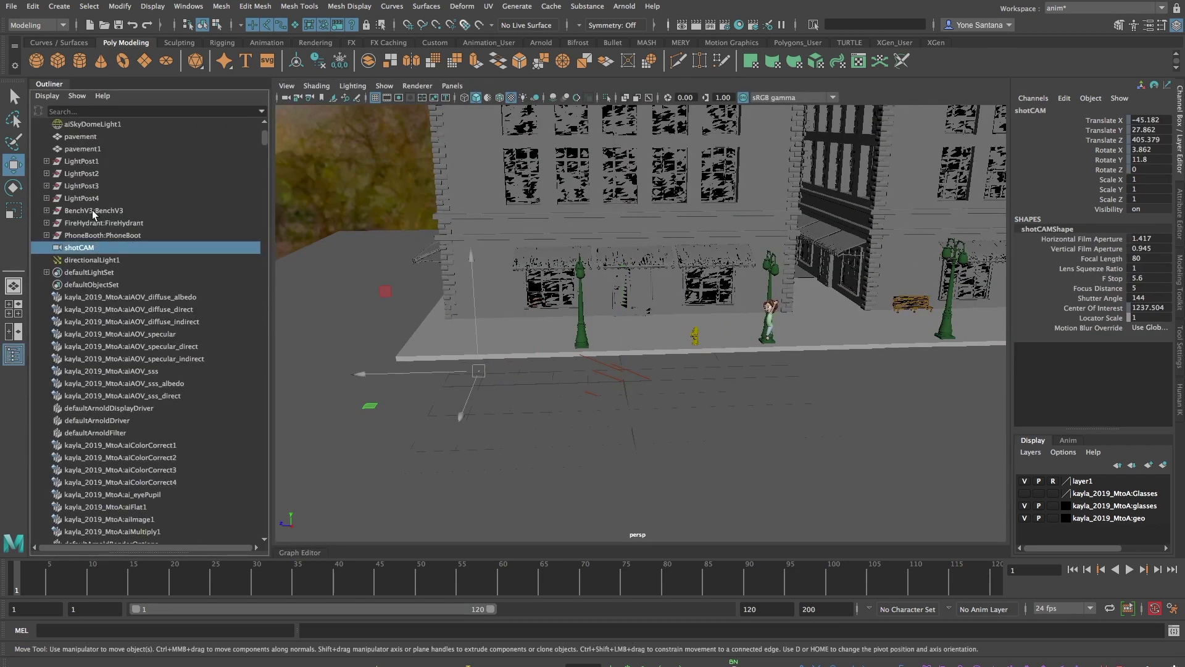
{"action": "key", "text": "r"}
{"action": "middle_click_drag", "start_coordinate": [669, 439], "coordinate": [710, 432]}
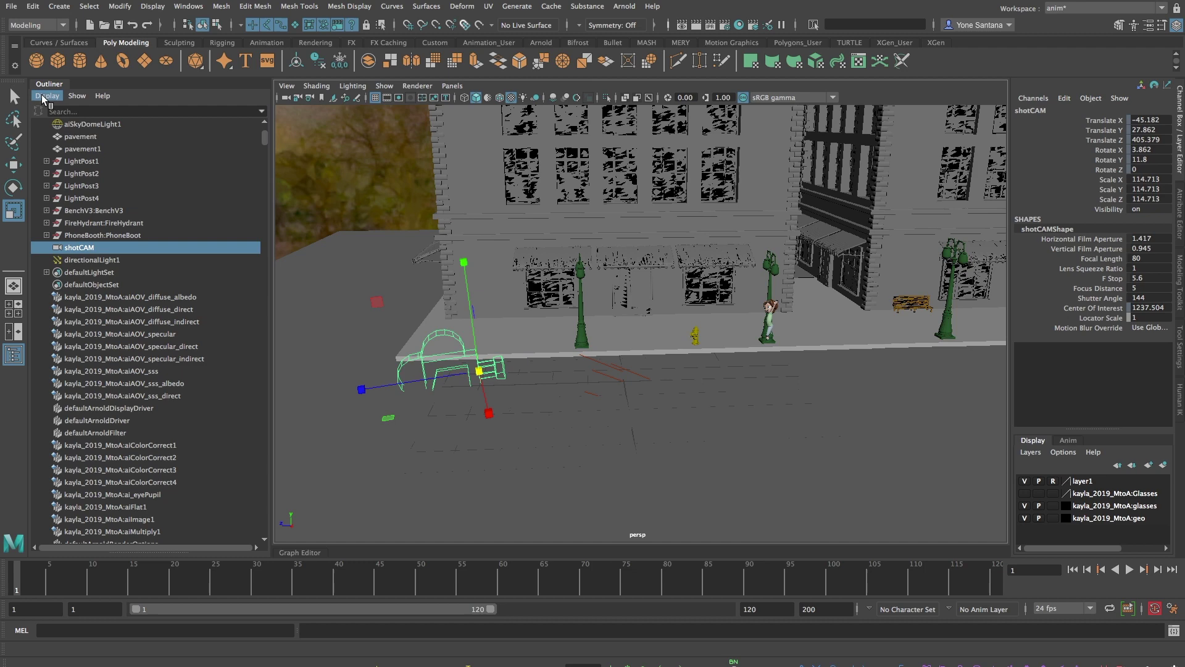
Maximize the perspective view, zoom toward the camera, and show shotCAM's Arnold camera attributes.
{"action": "key", "text": "space"}
{"action": "right_click_drag", "start_coordinate": [626, 378], "coordinate": [648, 405], "text": "alt"}
{"action": "key", "text": "ctrl+a"}
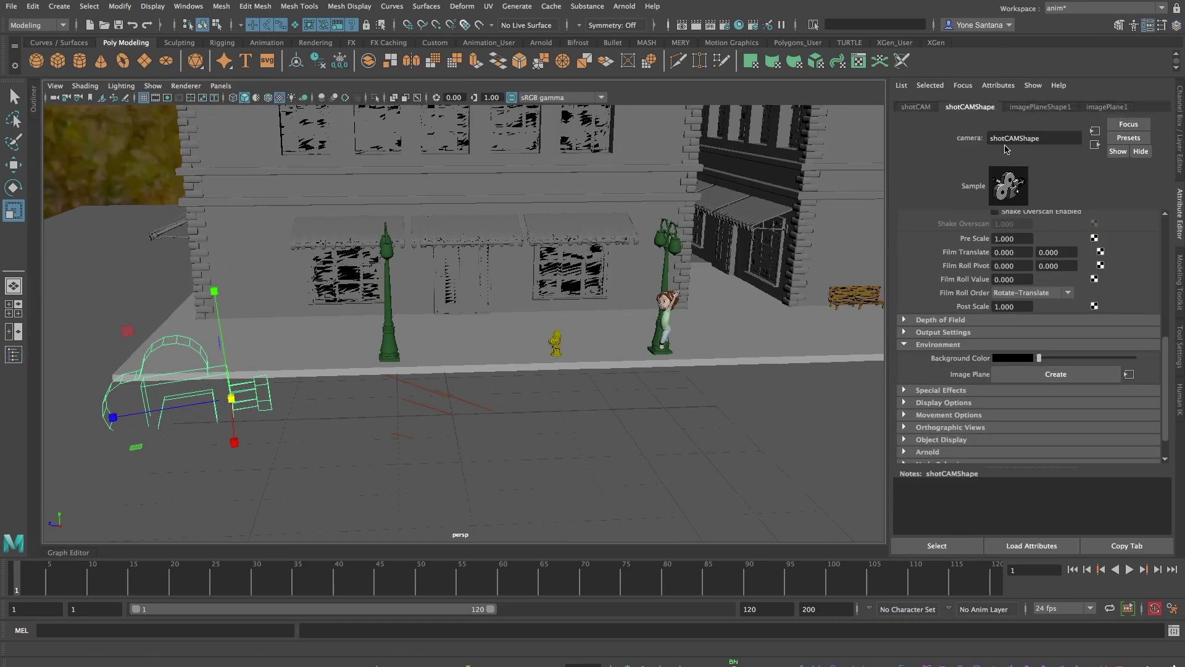
{"action": "left_click_drag", "start_coordinate": [1163, 352], "coordinate": [1151, 389]}
{"action": "left_click", "coordinate": [905, 418]}
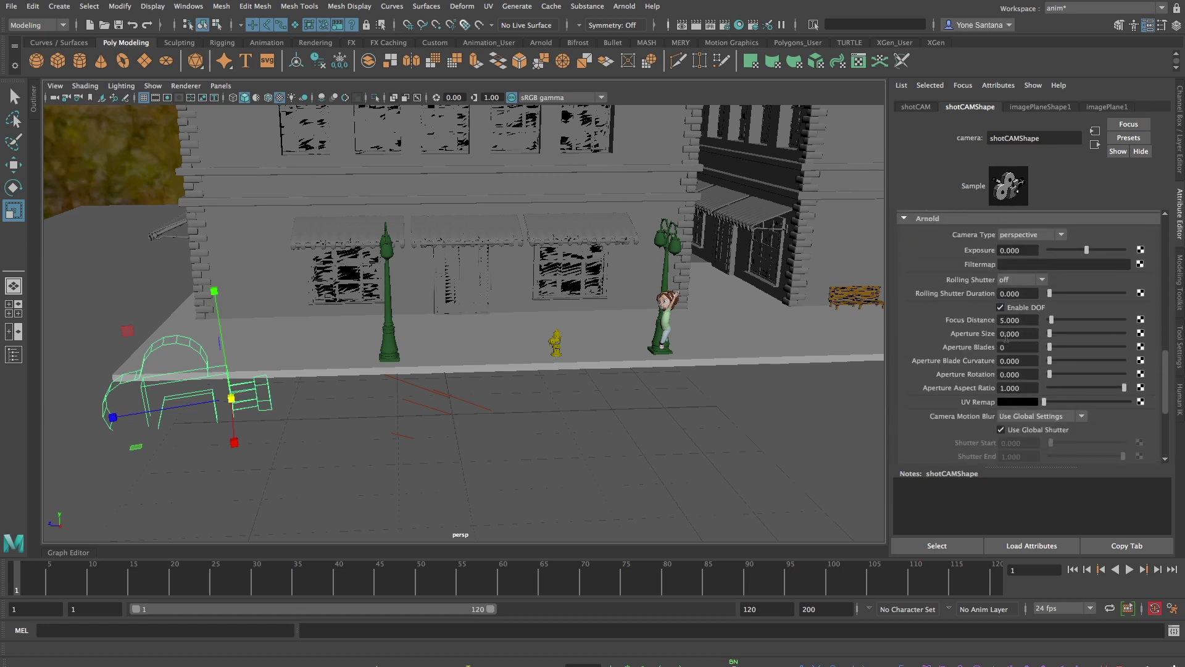
Set shotCAM's Arnold Aperture Size to 1 during an Arnold RenderView test render, then close the preview.
{"action": "left_click", "coordinate": [624, 7]}
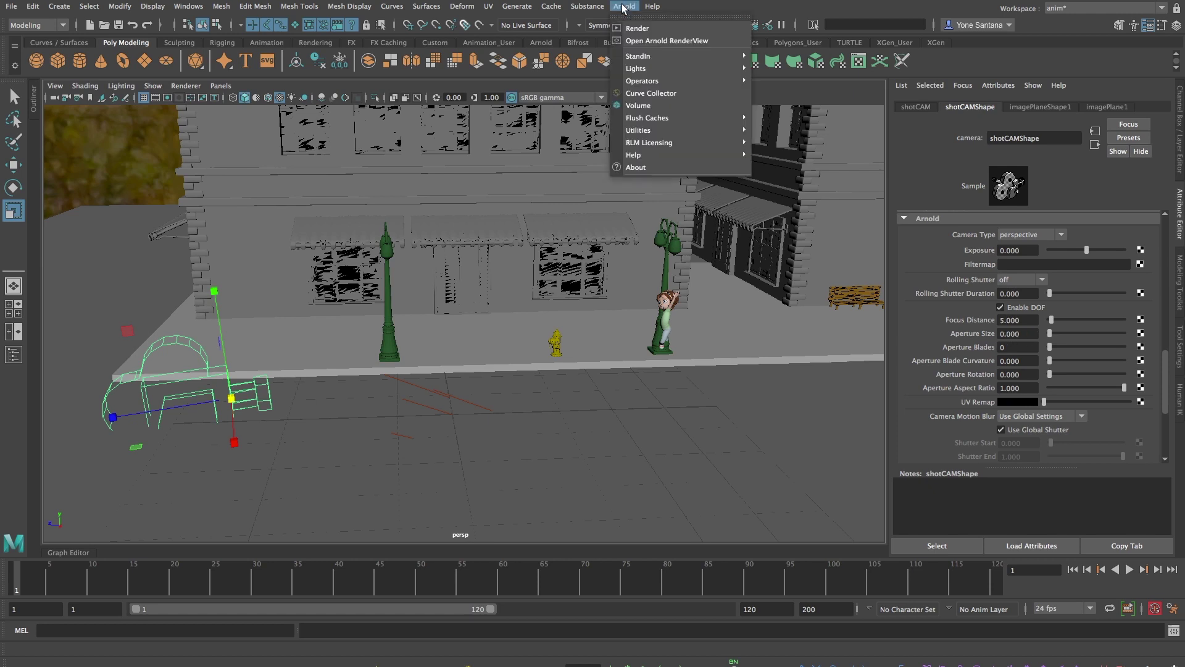
{"action": "left_click", "coordinate": [643, 41]}
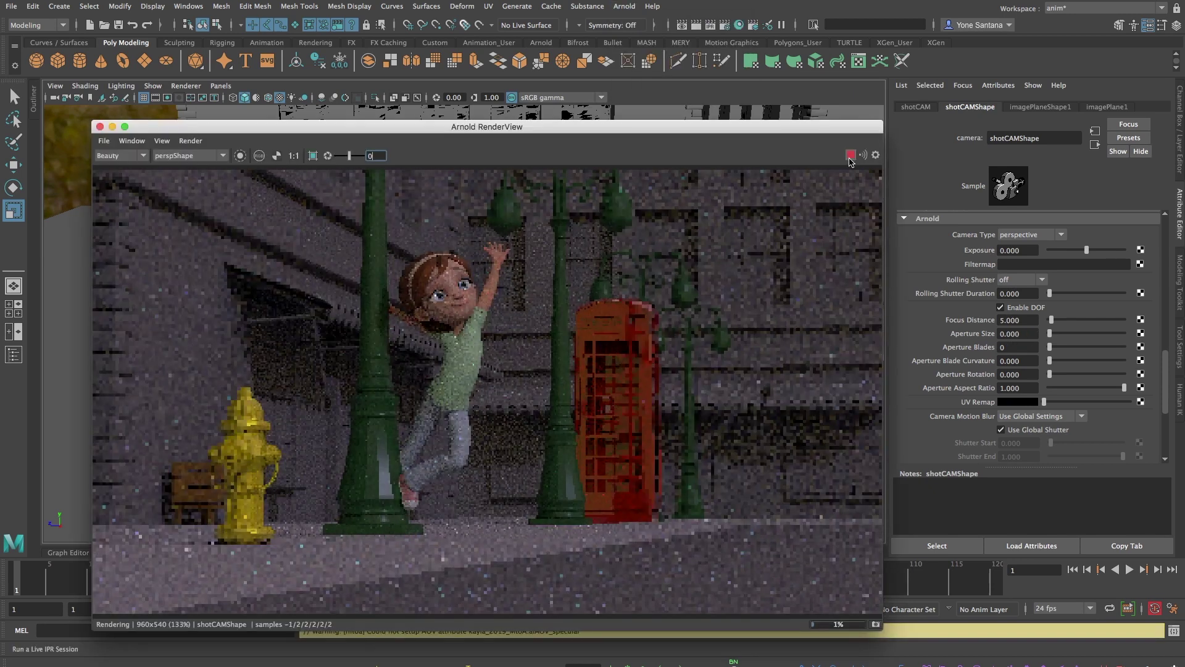
{"action": "left_click", "coordinate": [1019, 334]}
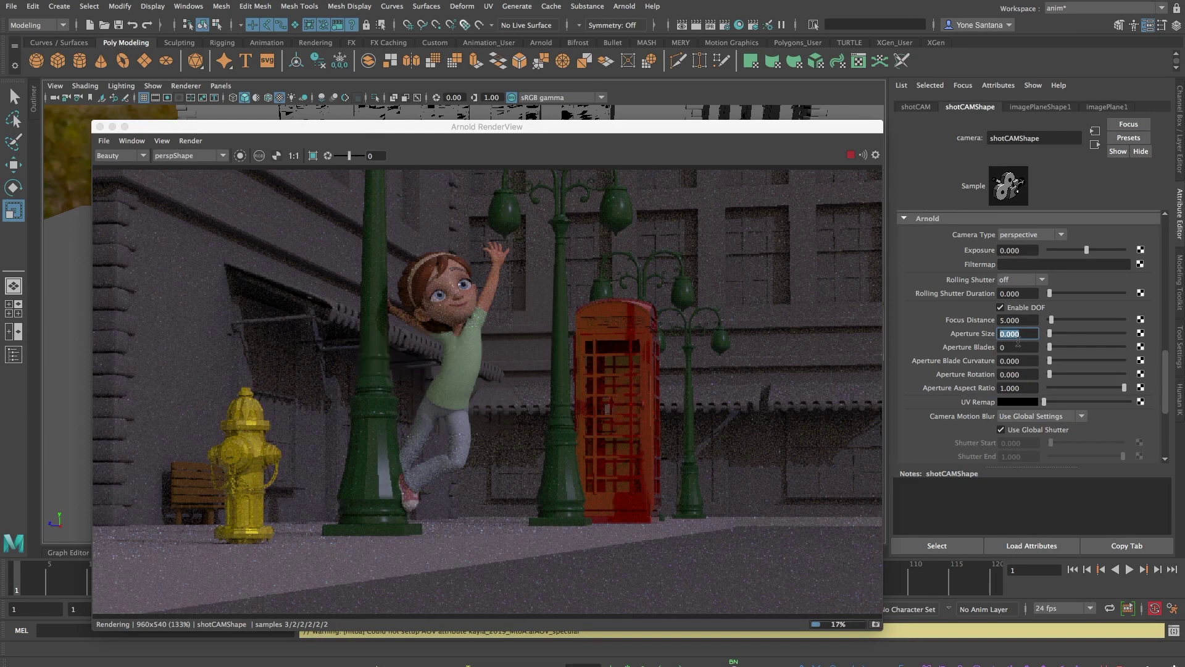
{"action": "key", "text": "Return"}
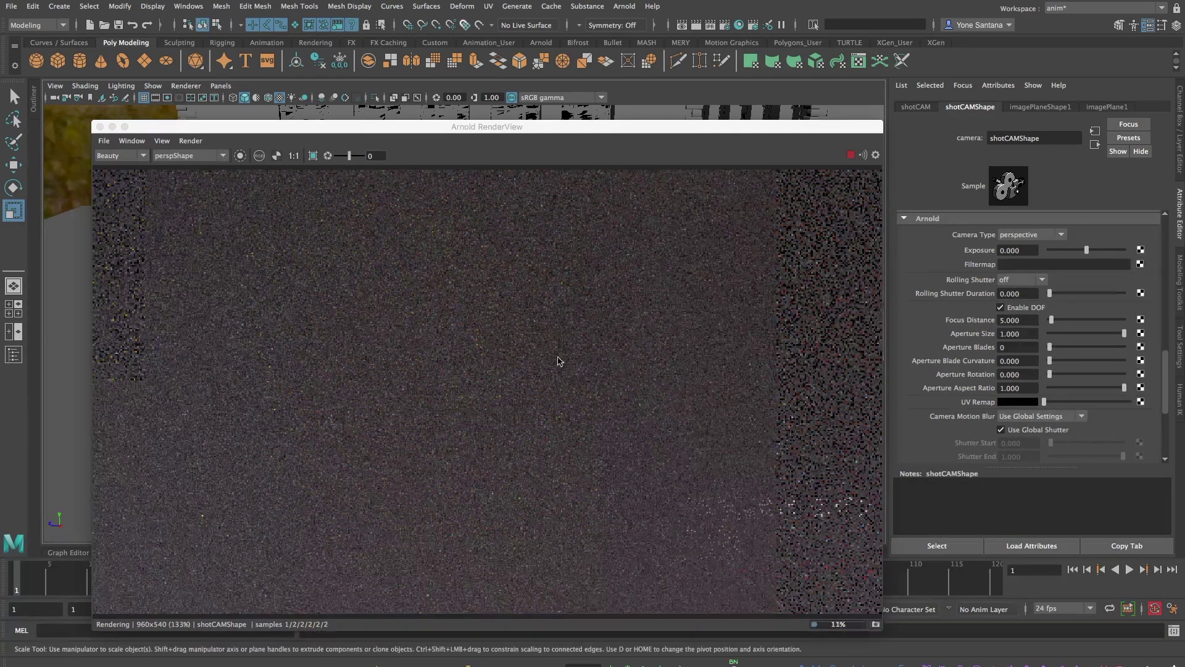
{"action": "left_click", "coordinate": [851, 155]}
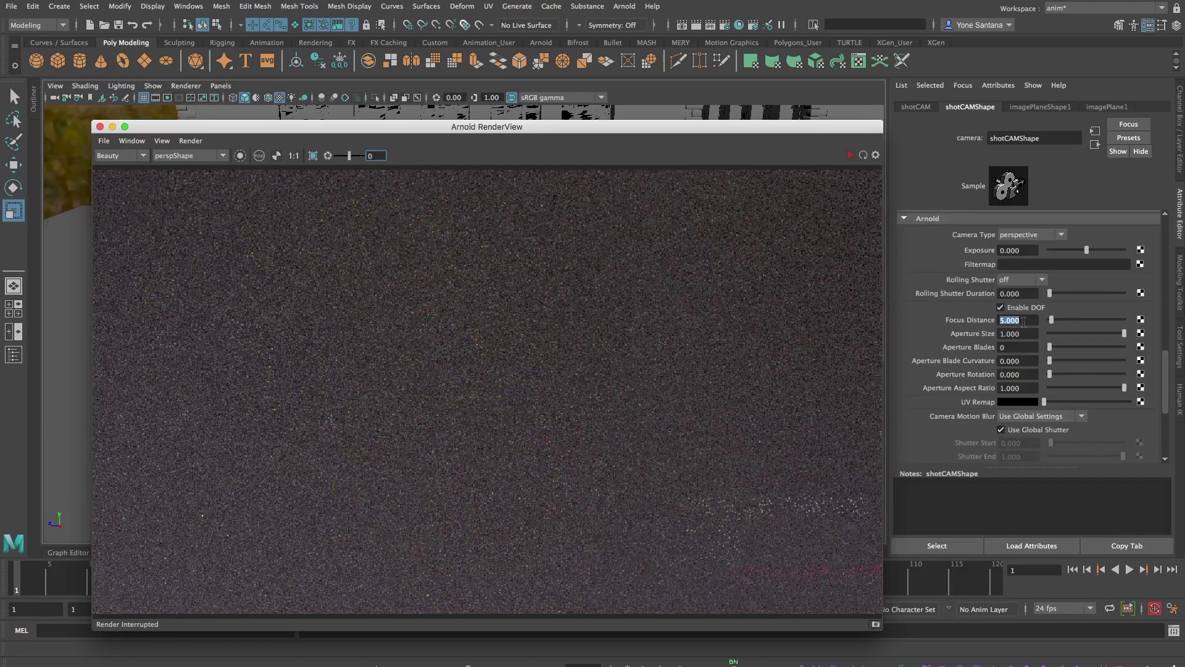
{"action": "left_click", "coordinate": [100, 127]}
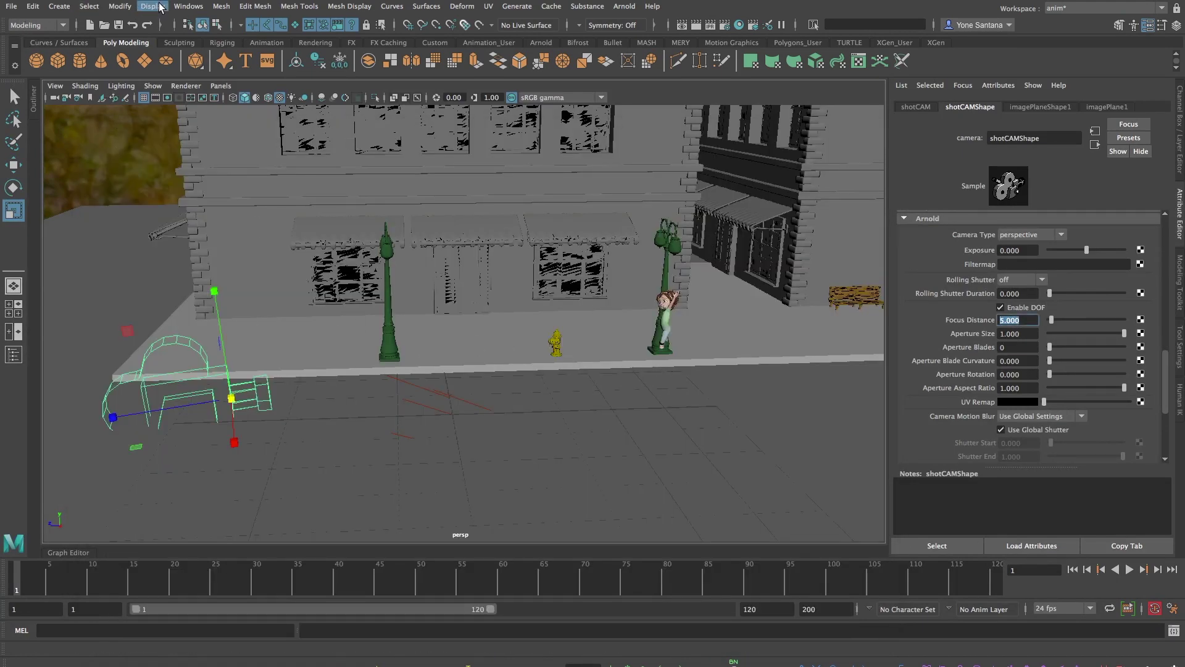
Create a Distance Tool measurement from the camera position to Kayla.
{"action": "left_click", "coordinate": [59, 6]}
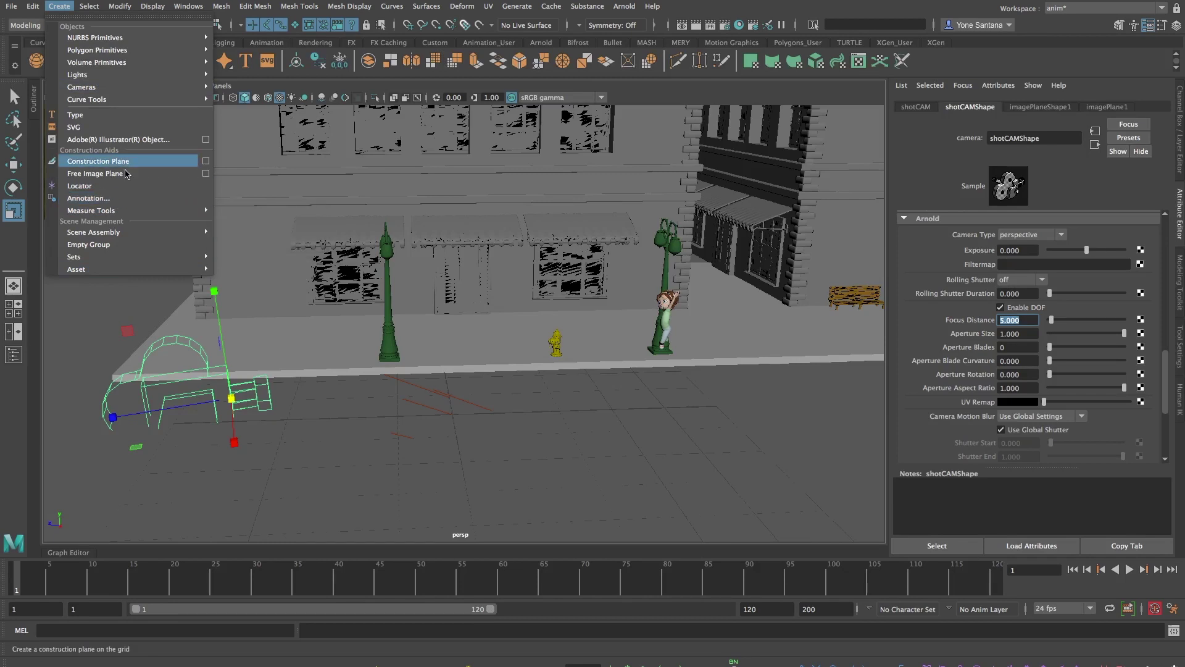
{"action": "mouse_move", "coordinate": [137, 212]}
{"action": "left_click", "coordinate": [249, 222]}
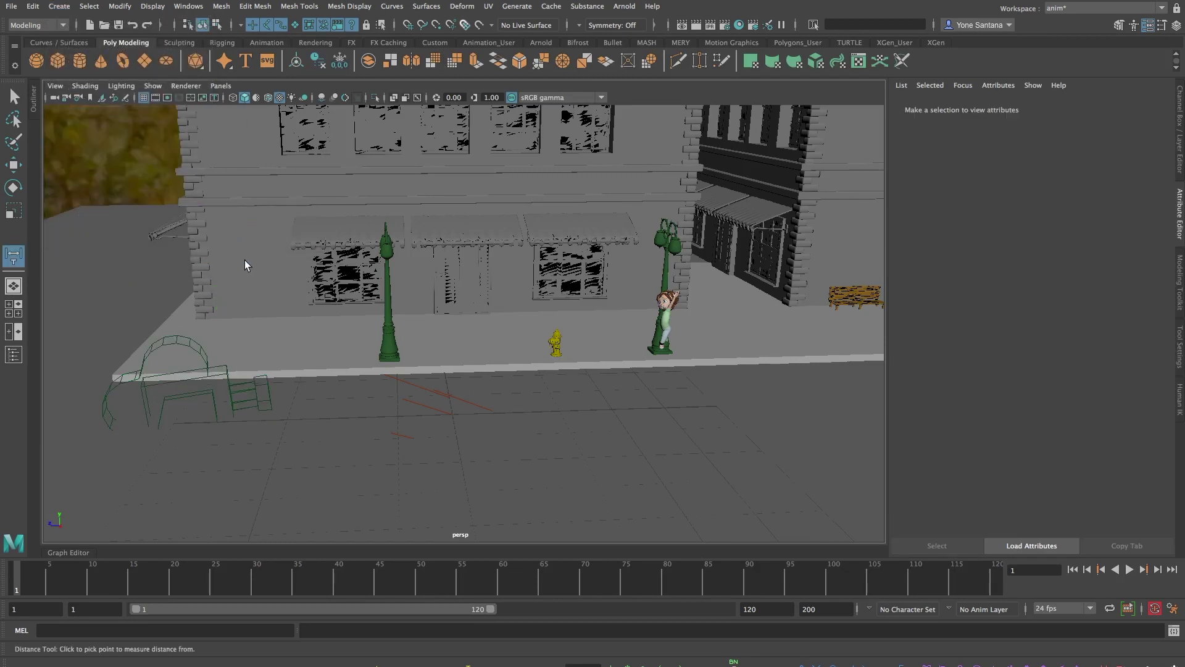
{"action": "left_click", "coordinate": [233, 430]}
{"action": "left_click", "coordinate": [683, 368]}
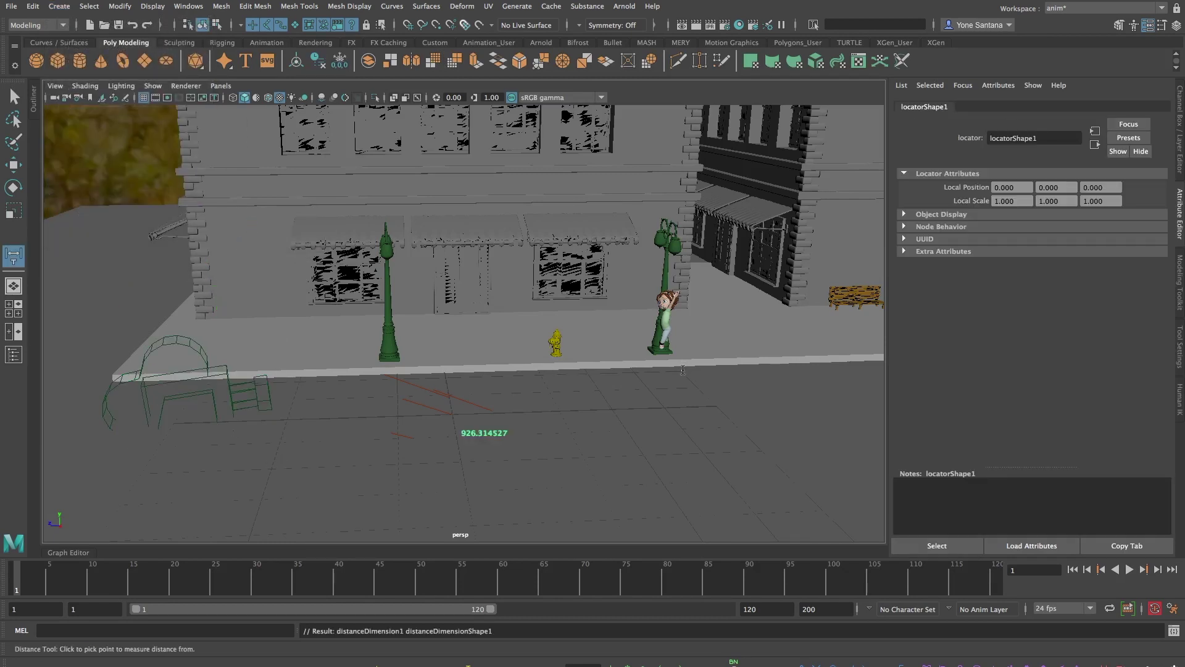
Scale both measurement locators up uniformly to about 123.495.
{"action": "left_click", "coordinate": [34, 99]}
{"action": "left_click_drag", "start_coordinate": [90, 272], "coordinate": [91, 285]}
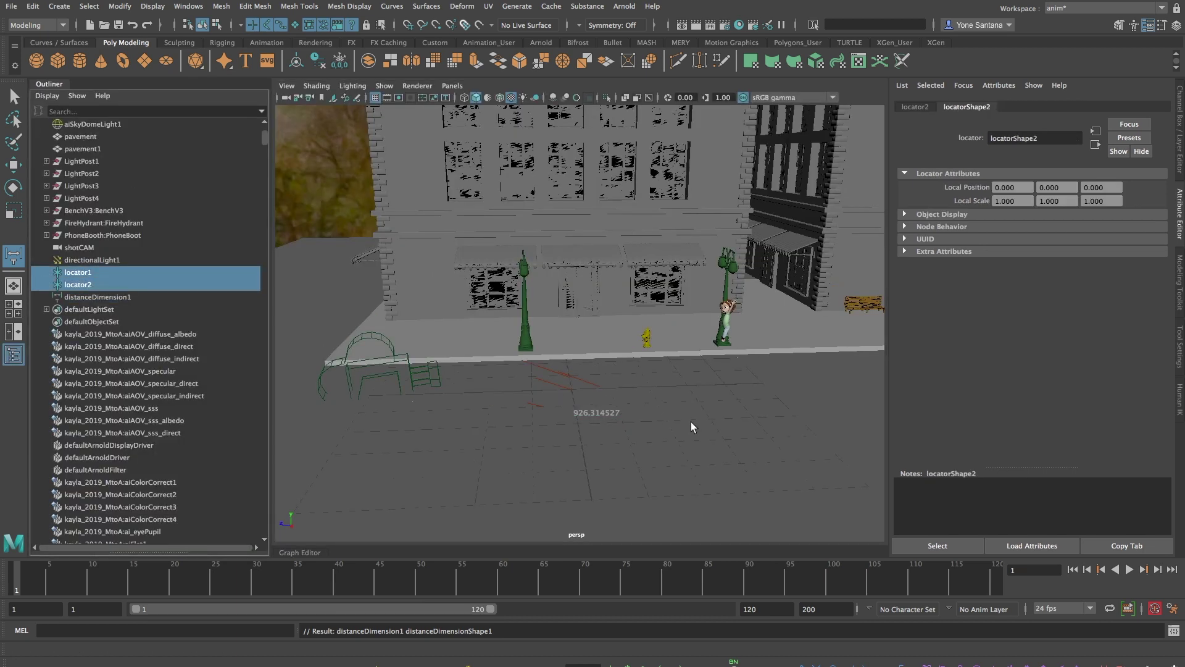
{"action": "key", "text": "r"}
{"action": "left_click_drag", "start_coordinate": [738, 357], "coordinate": [802, 388]}
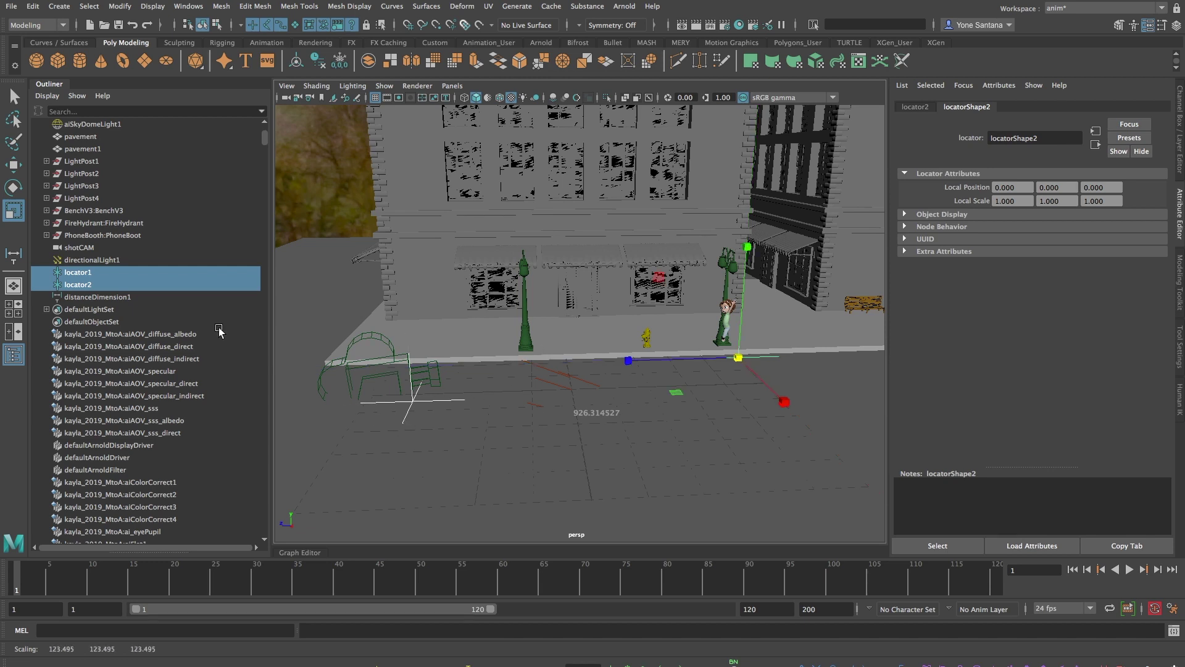
{"action": "left_click", "coordinate": [43, 83]}
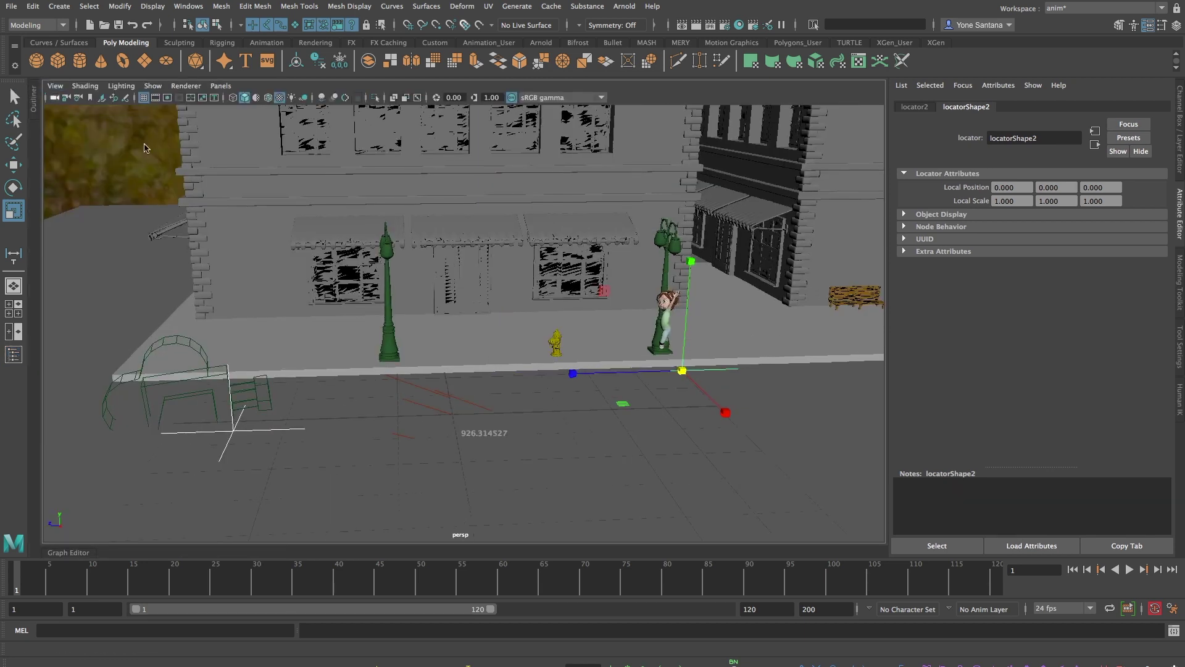
Rename the character-end locator 'Target' and select the camera-end locator cam_LOC.
{"action": "left_click", "coordinate": [269, 431]}
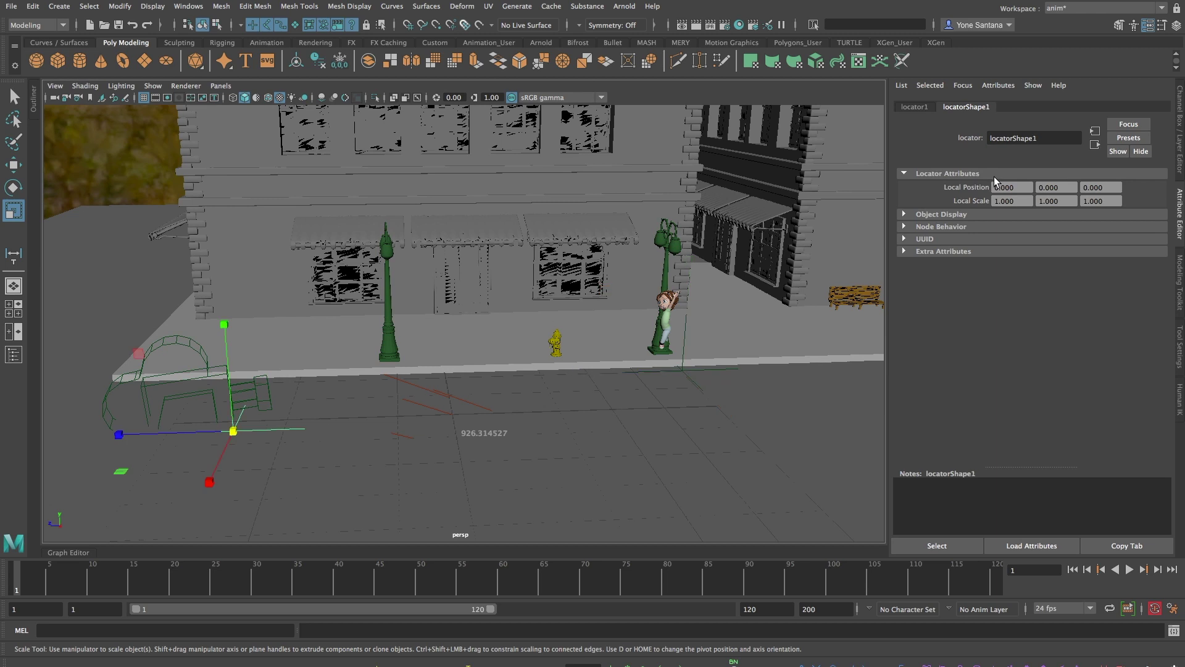
{"action": "key", "text": "ctrl+a"}
{"action": "key", "text": "ctrl+z"}
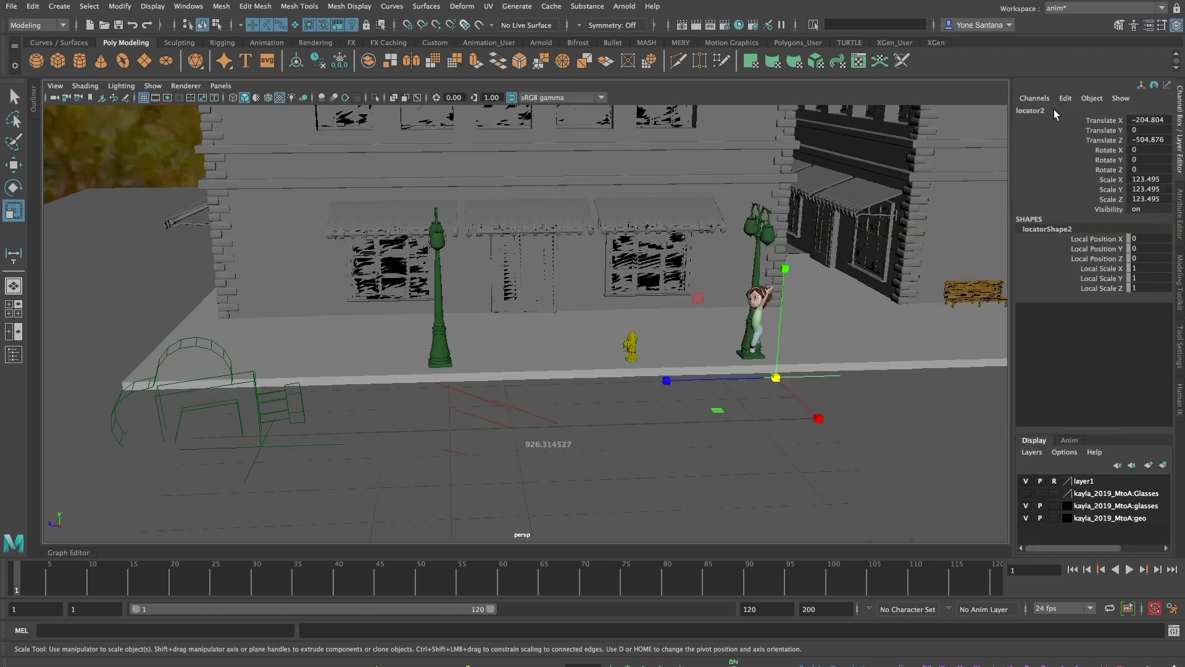
{"action": "double_click", "coordinate": [1054, 114]}
{"action": "type", "text": "Target"}
{"action": "key", "text": "Return"}
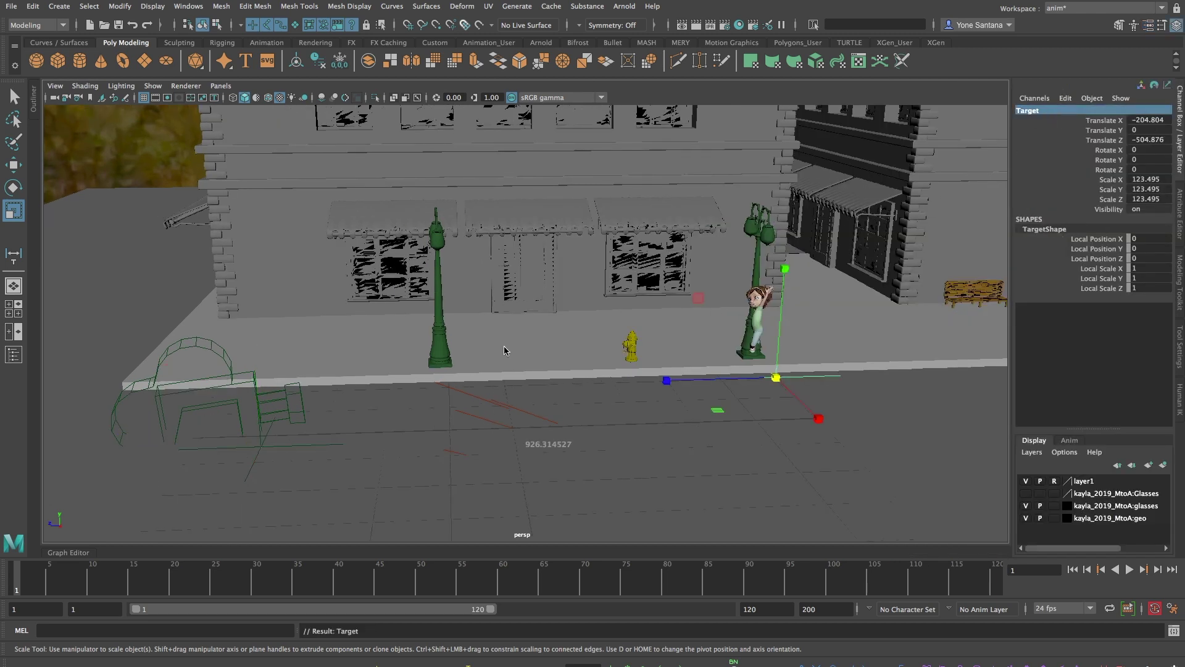
{"action": "left_click", "coordinate": [327, 443]}
{"action": "left_click", "coordinate": [254, 468]}
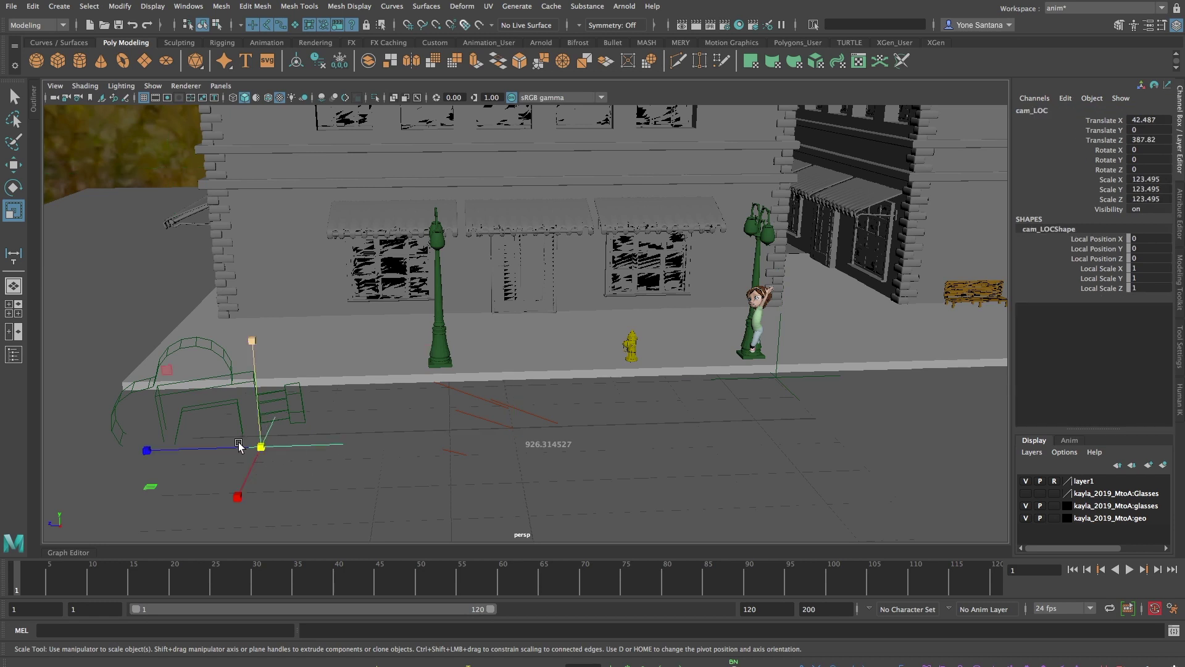
{"action": "left_click_drag", "start_coordinate": [222, 361], "coordinate": [301, 444]}
{"action": "left_click", "coordinate": [307, 446]}
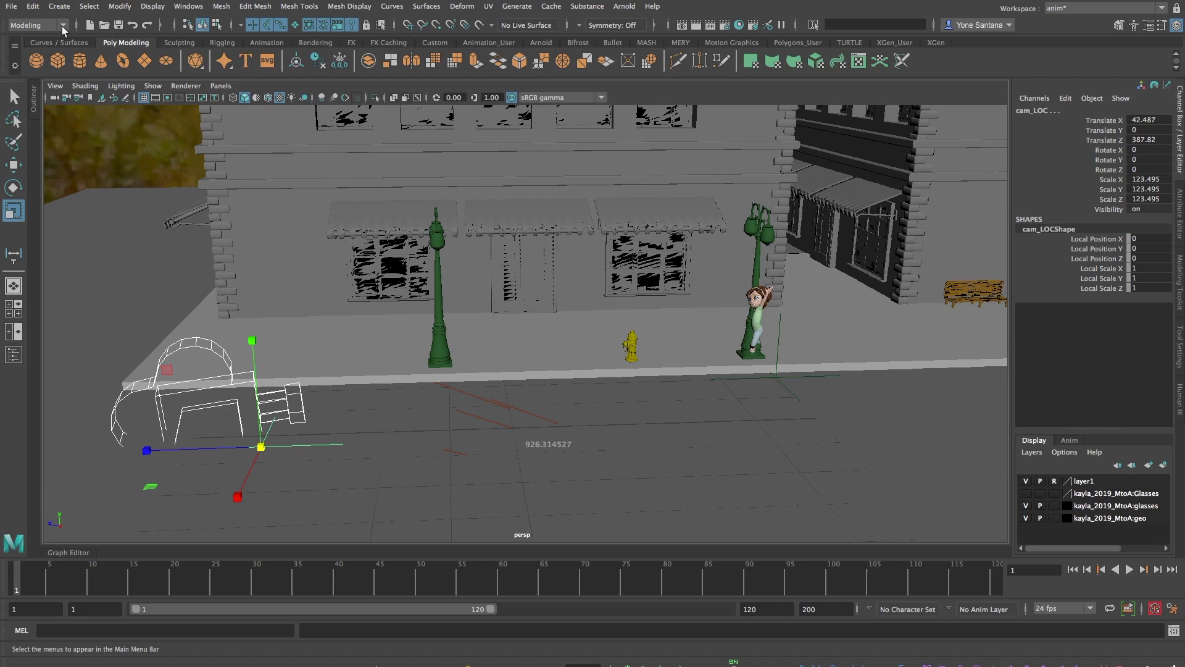
In the Animation menu set, parent-constrain cam_LOC to the shotCAM camera.
{"action": "left_click", "coordinate": [37, 24]}
{"action": "left_click", "coordinate": [34, 59]}
{"action": "left_click", "coordinate": [361, 6]}
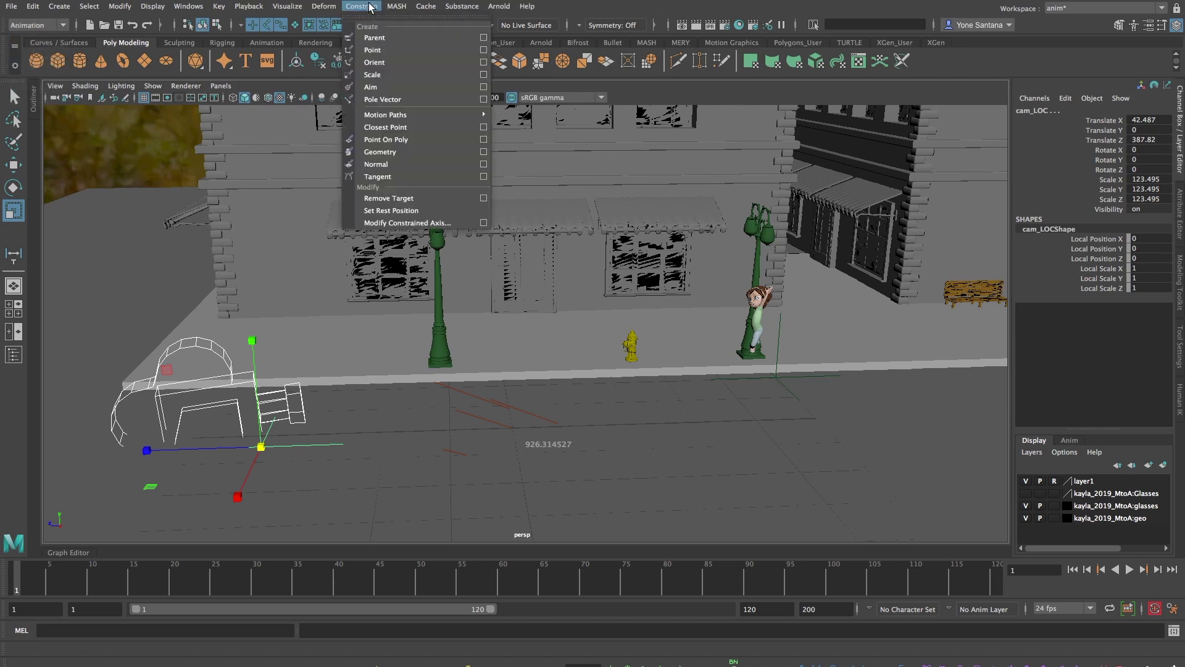
{"action": "left_click", "coordinate": [484, 38]}
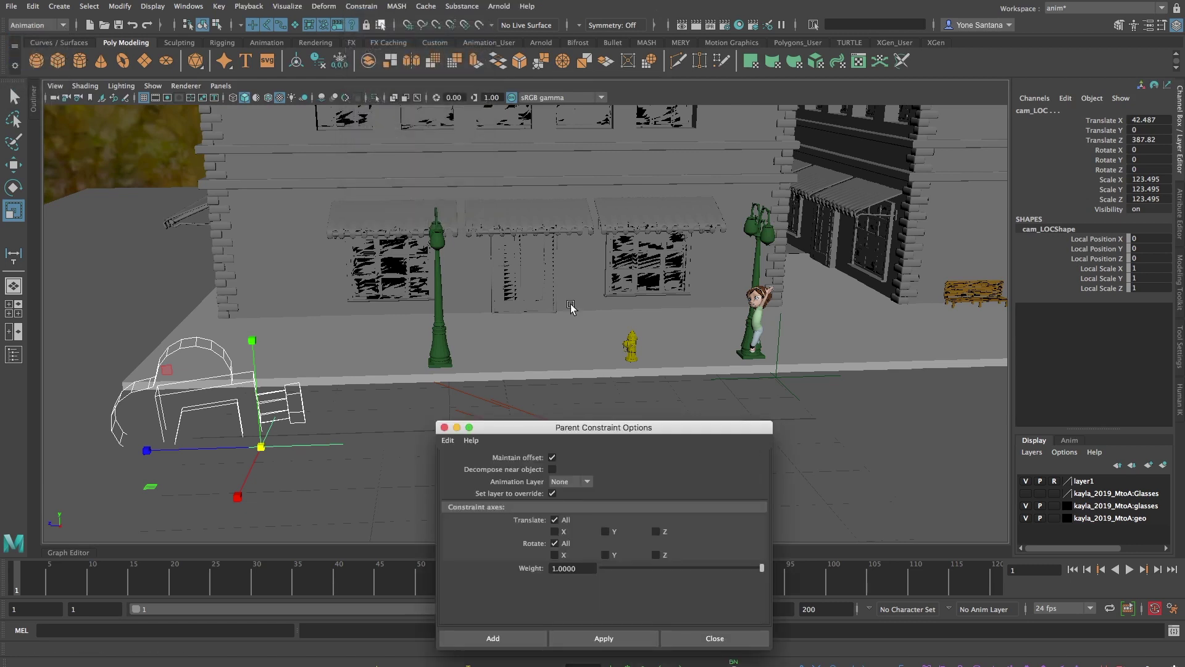
{"action": "left_click", "coordinate": [511, 639]}
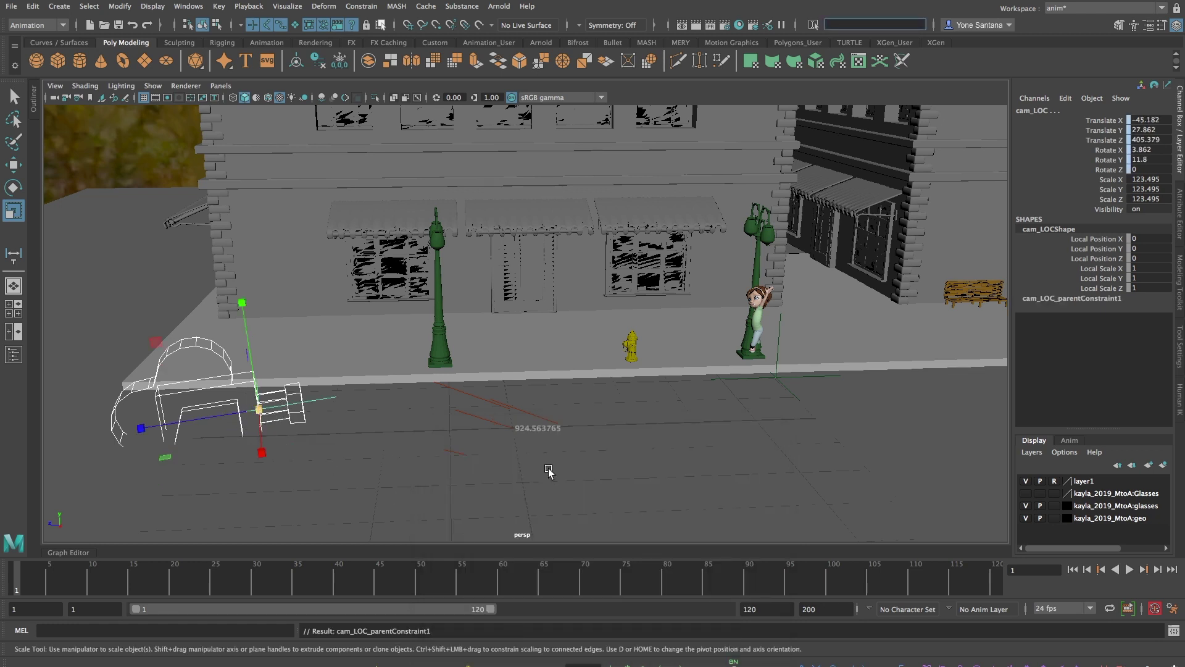
Move the Target locator up onto Kayla's chest.
{"action": "left_click", "coordinate": [779, 355]}
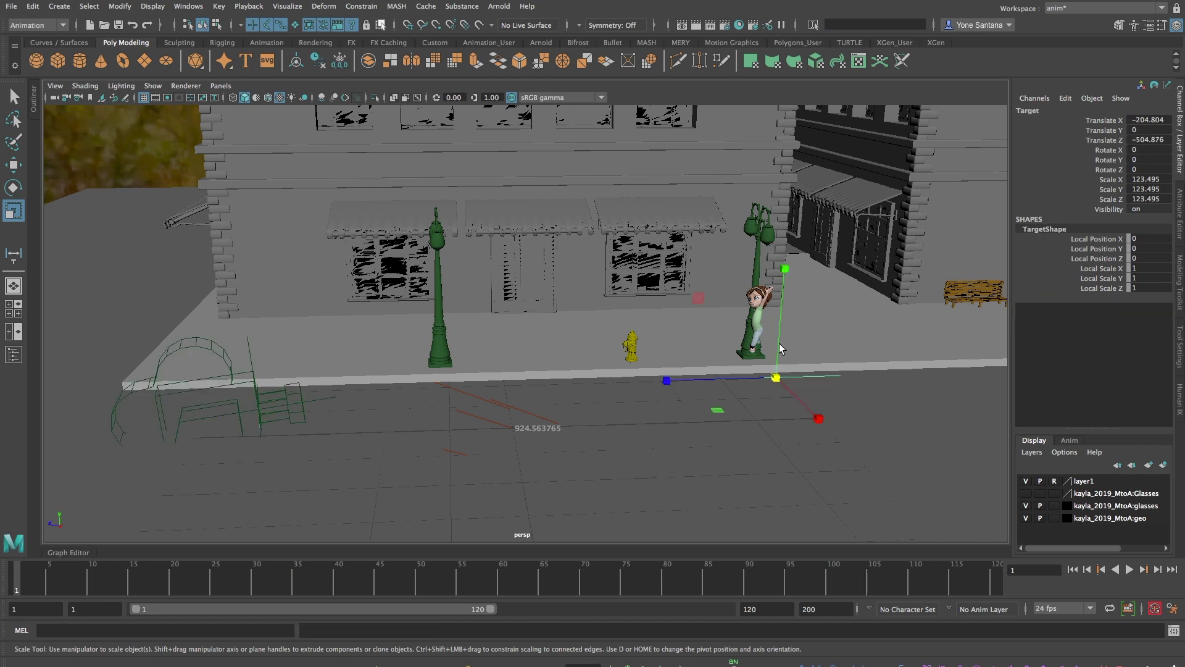
{"action": "key", "text": "w"}
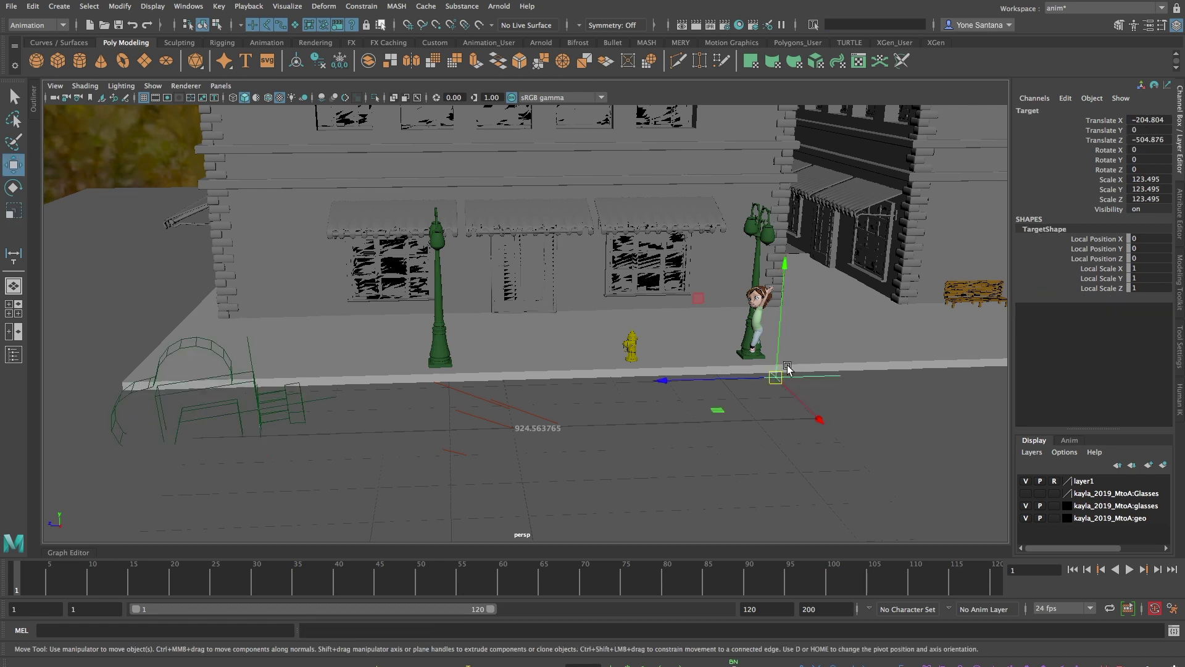
{"action": "left_click_drag", "start_coordinate": [779, 377], "coordinate": [758, 317]}
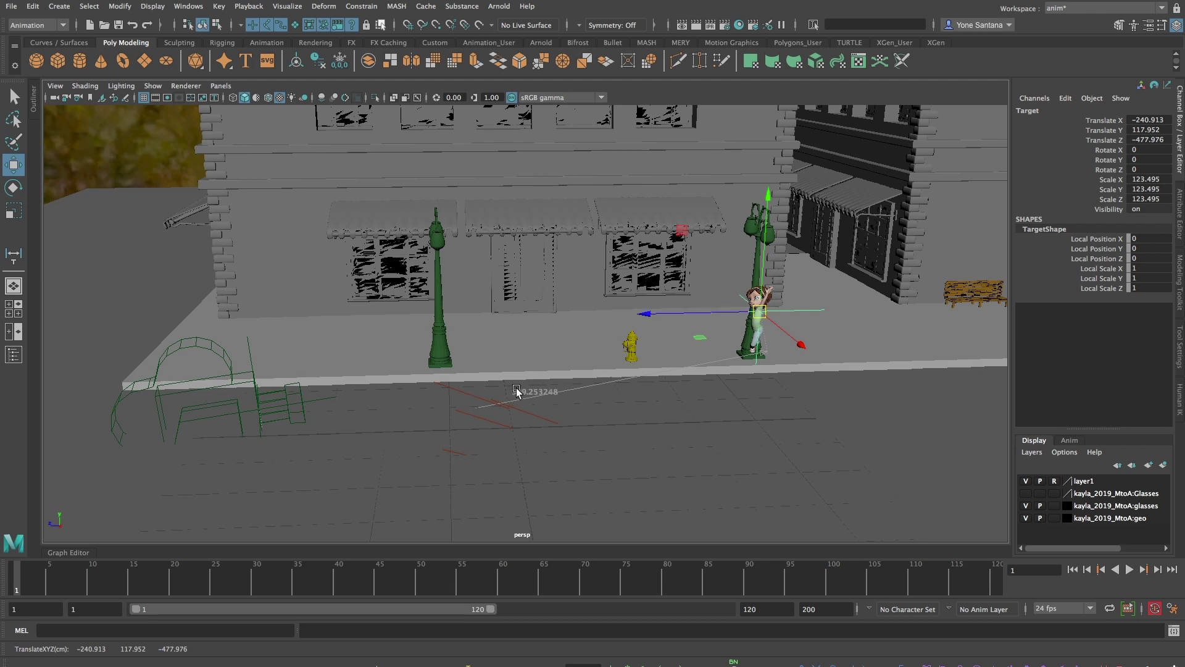
Load distanceDimension1 into the Node Editor and expand distanceDimensionShape1 to list its Distance attribute.
{"action": "left_click", "coordinate": [184, 404]}
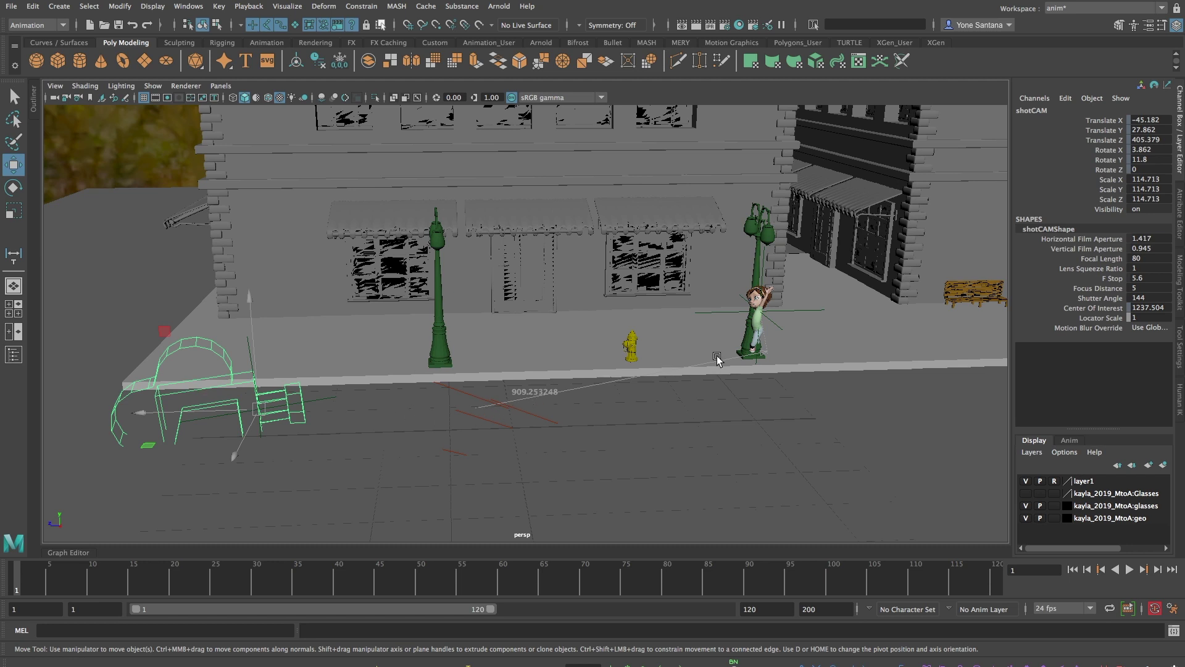
{"action": "left_click", "coordinate": [33, 105]}
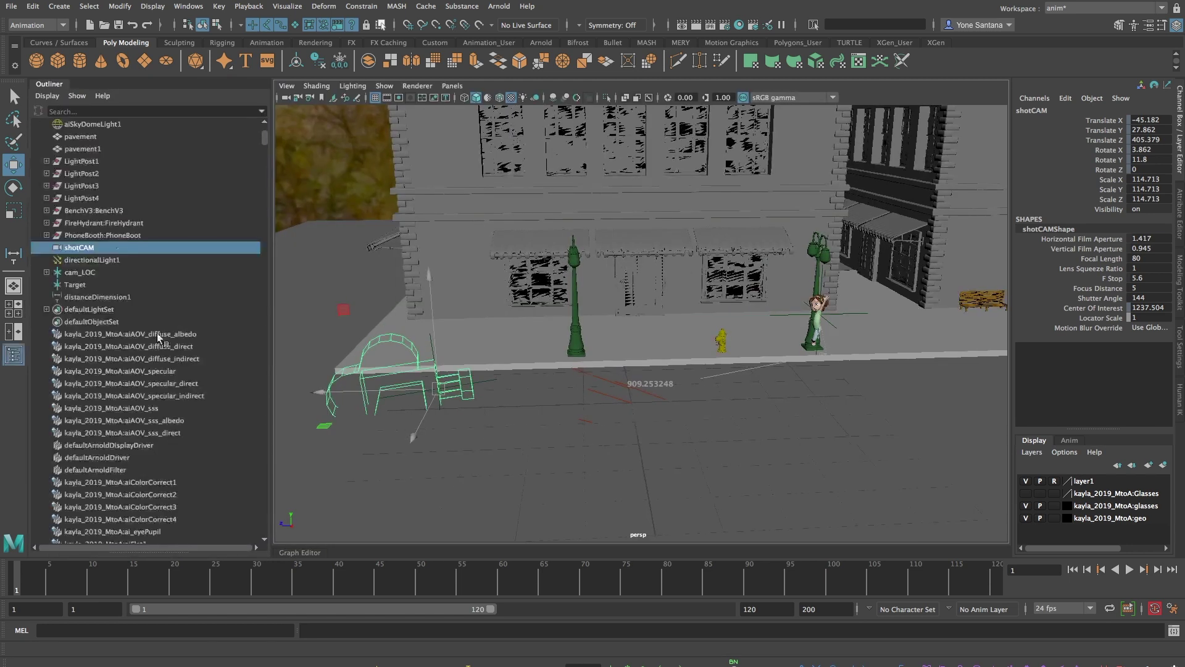
{"action": "left_click", "coordinate": [104, 297]}
{"action": "left_click", "coordinate": [188, 6]}
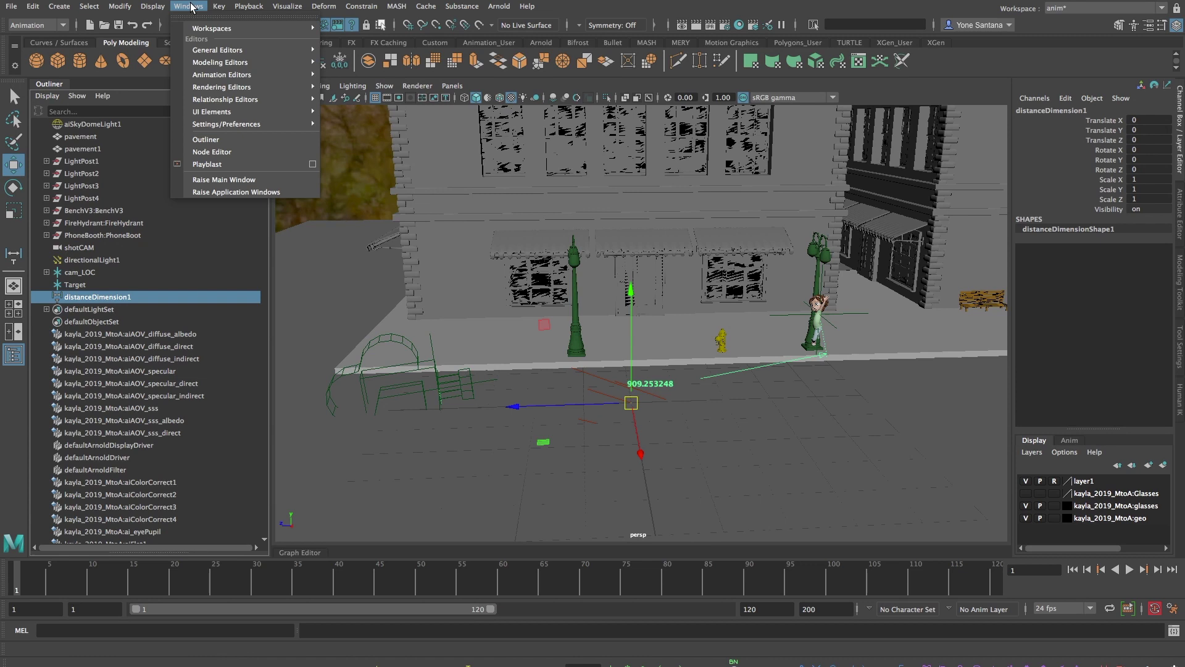
{"action": "left_click", "coordinate": [239, 155]}
{"action": "left_click", "coordinate": [520, 245]}
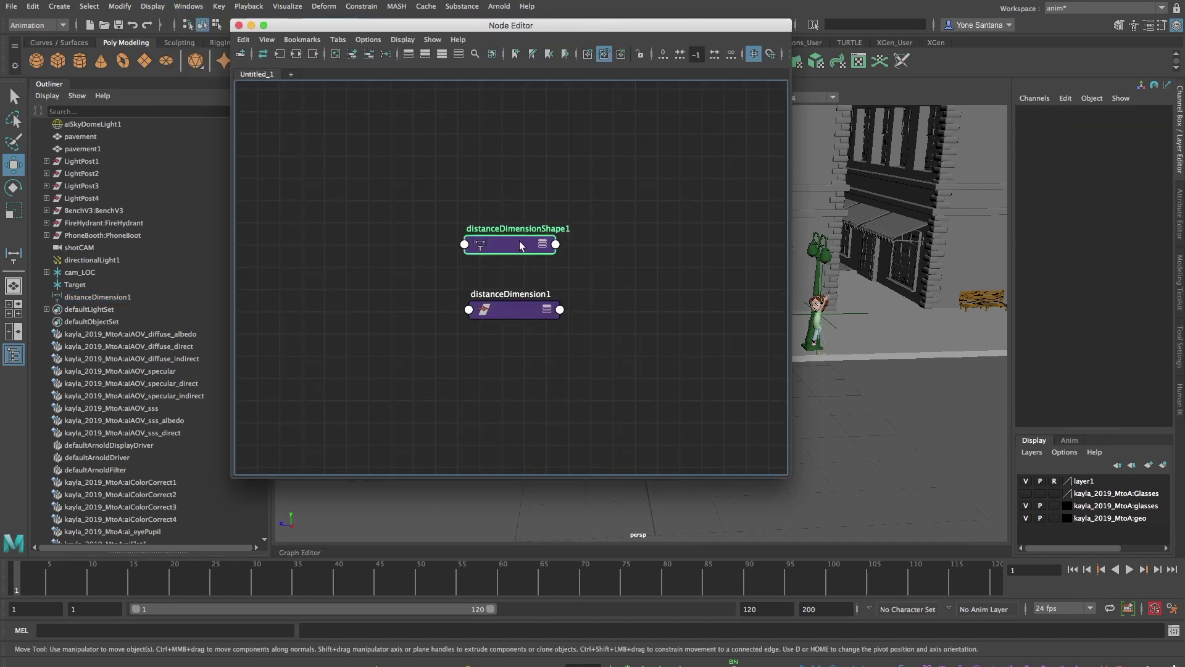
{"action": "left_click", "coordinate": [441, 54]}
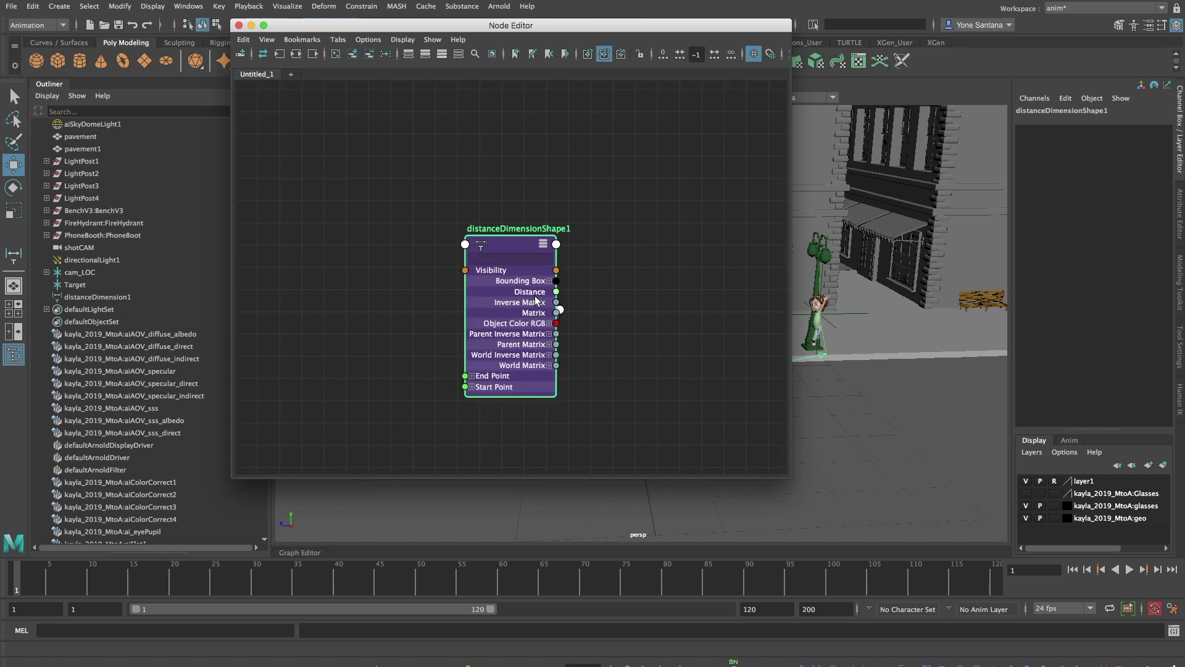
Connect distanceDimensionShape1's Distance to shotCAMShape's Arnold Focus Distance, now 909.253.
{"action": "left_click_drag", "start_coordinate": [673, 32], "coordinate": [730, 163]}
{"action": "left_click_drag", "start_coordinate": [265, 143], "coordinate": [261, 116]}
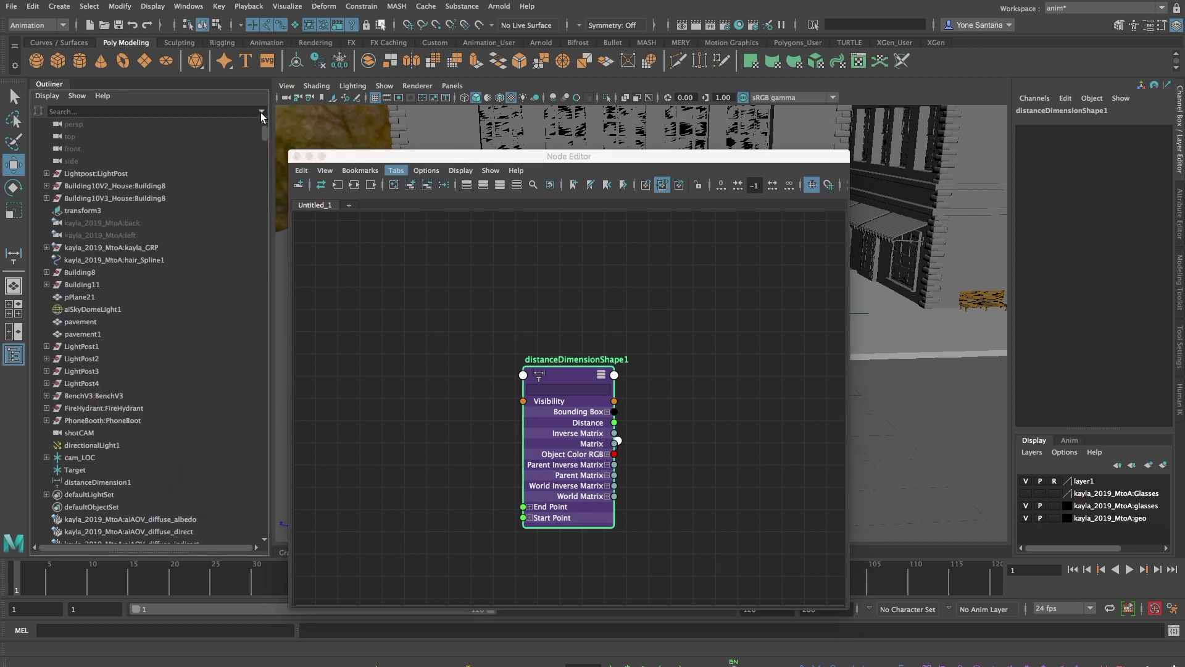
{"action": "left_click", "coordinate": [74, 433]}
{"action": "key", "text": "ctrl+a"}
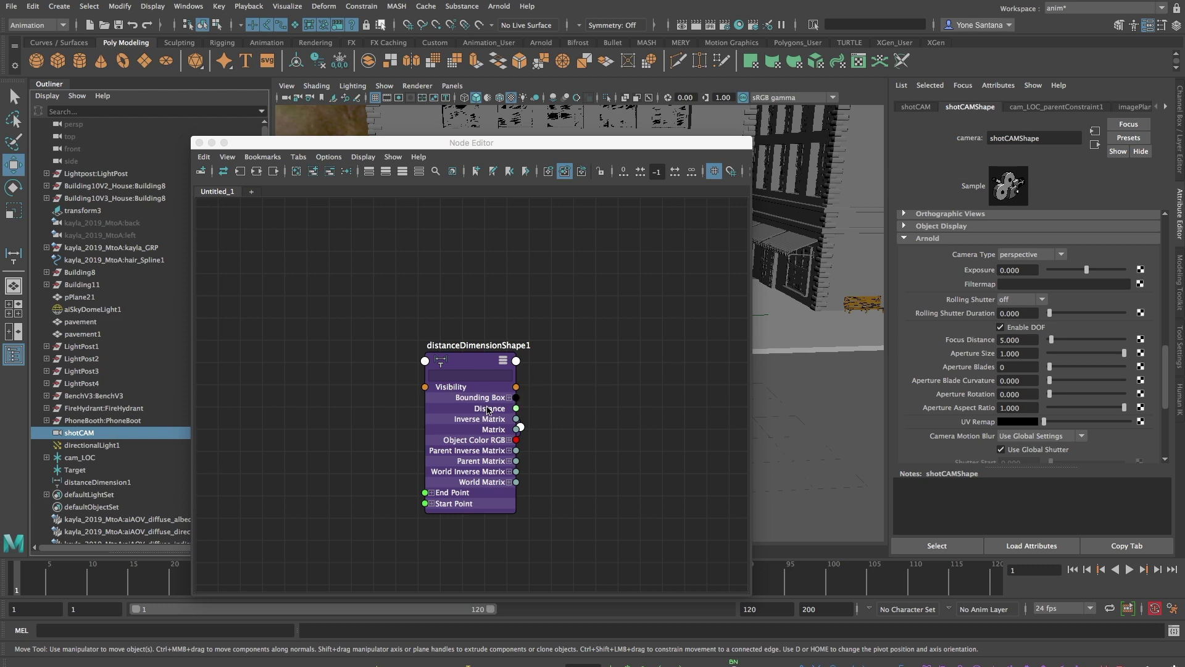
{"action": "middle_click_drag", "start_coordinate": [487, 409], "coordinate": [967, 340]}
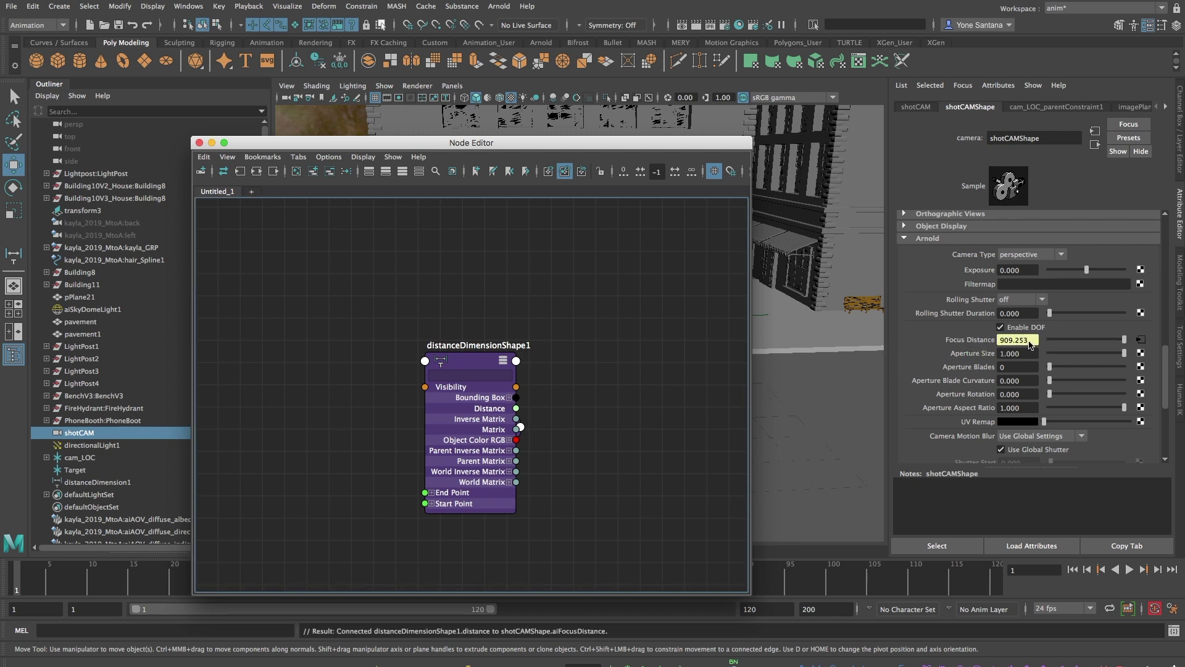
{"action": "left_click_drag", "start_coordinate": [540, 145], "coordinate": [457, 140]}
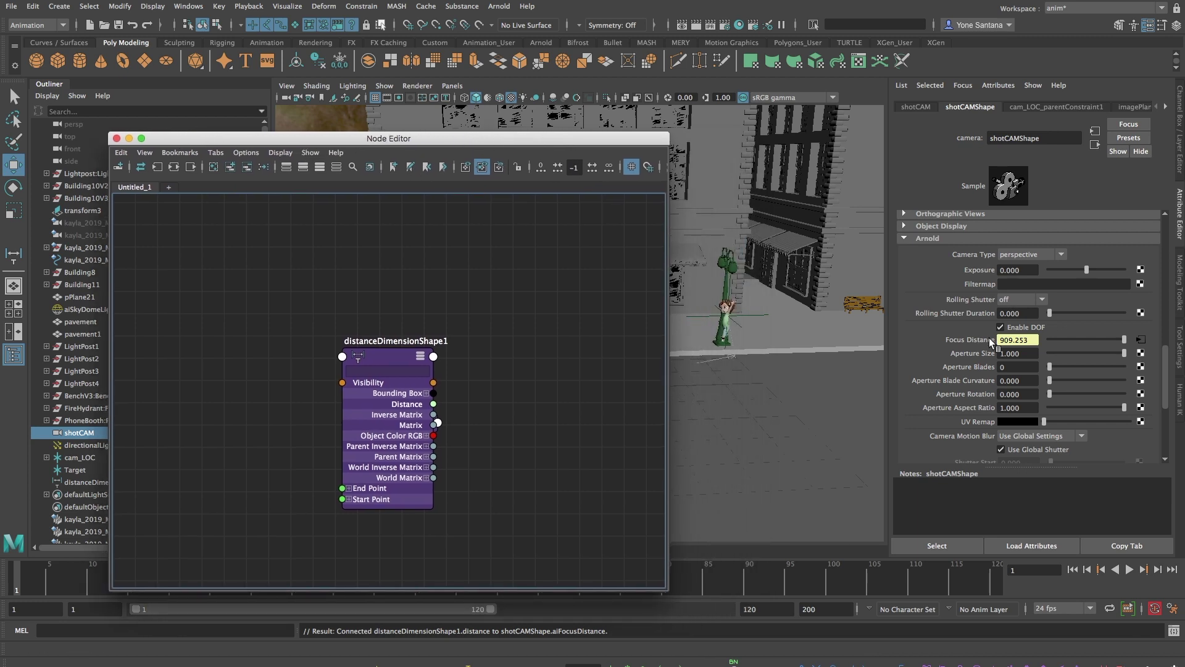
Close the Node Editor, render shotCAM in Arnold, and set Aperture Size to 10.
{"action": "left_click", "coordinate": [117, 138]}
{"action": "left_click", "coordinate": [499, 6]}
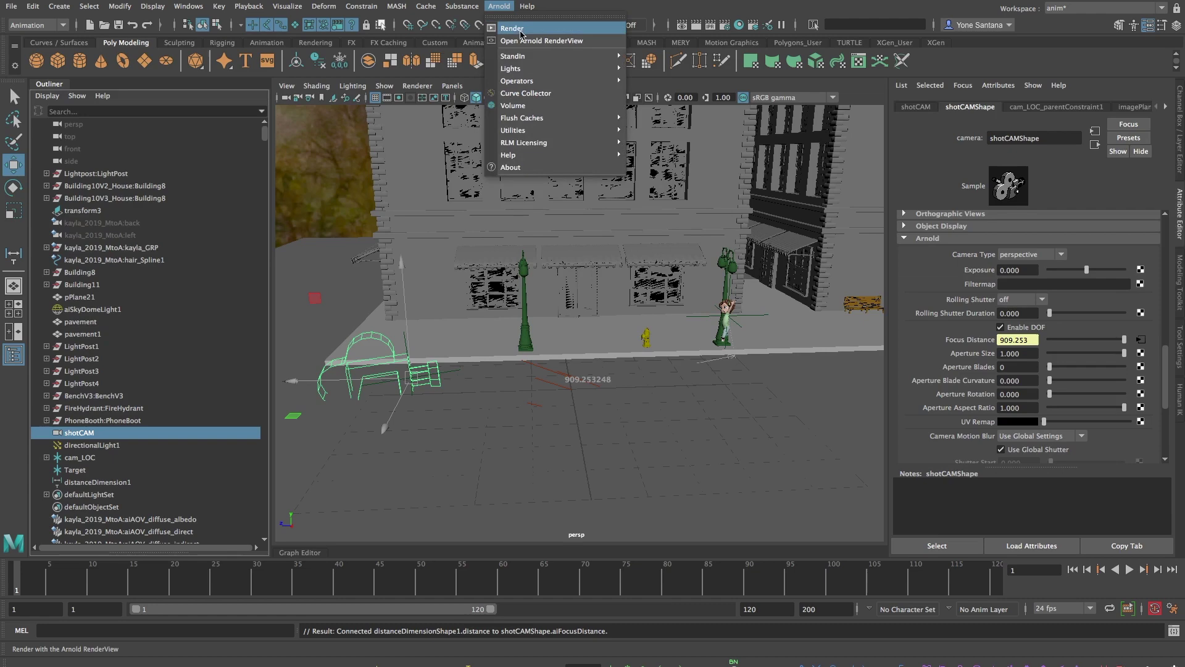
{"action": "left_click", "coordinate": [512, 29]}
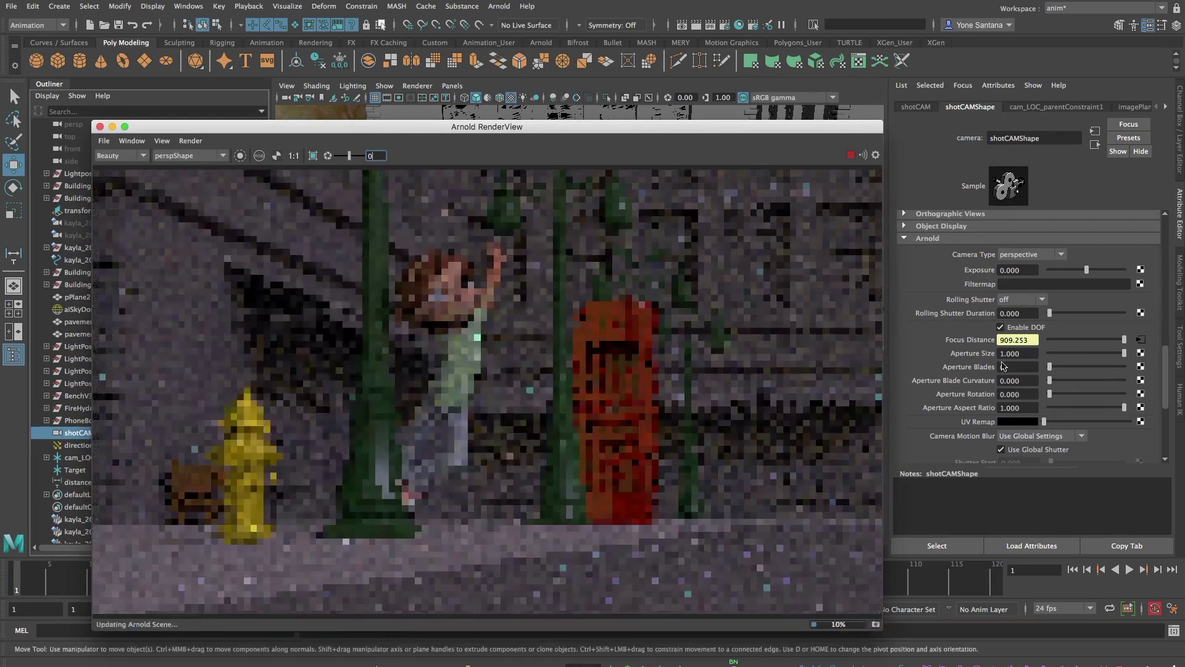
{"action": "left_click", "coordinate": [1017, 352]}
{"action": "type", "text": "10"}
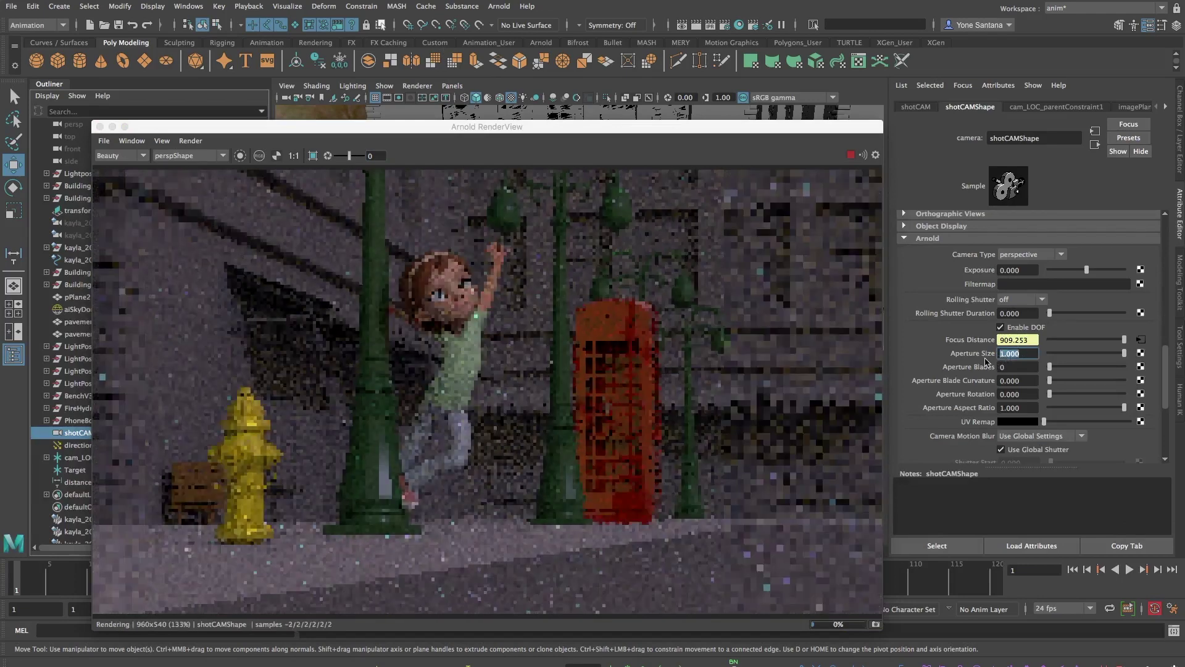
{"action": "key", "text": "BackSpace"}
{"action": "key", "text": "BackSpace"}
{"action": "type", "text": "20"}
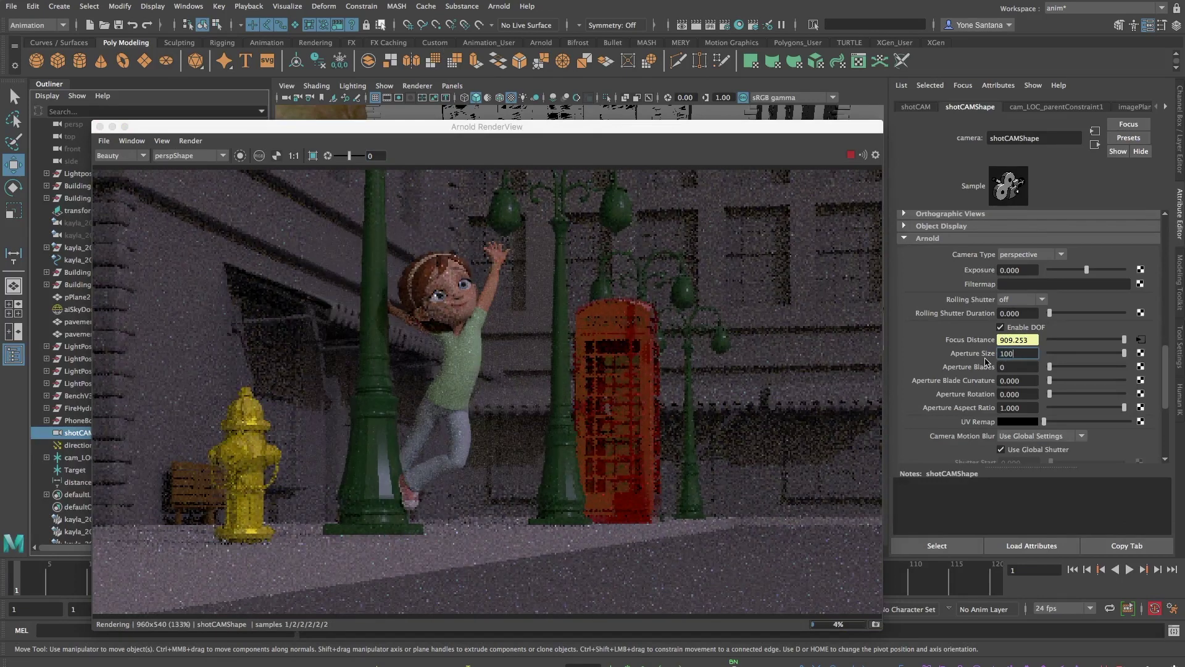
{"action": "key", "text": "Return"}
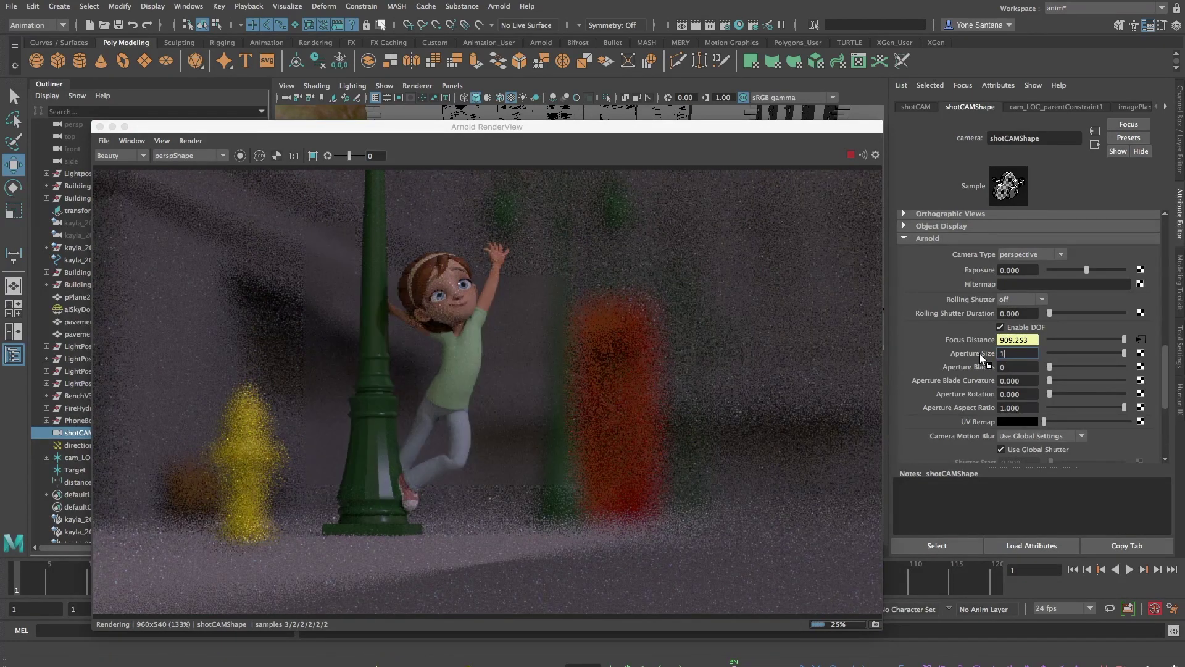
{"action": "key", "text": "ctrl+z"}
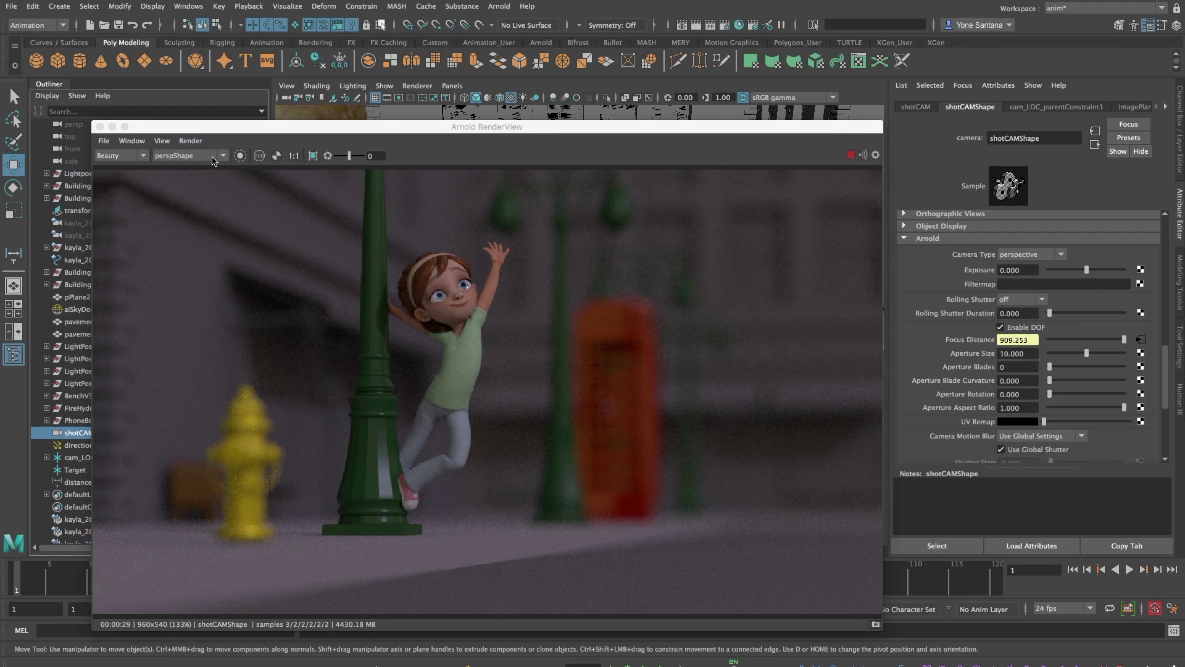
Close the render window and select the fire hydrant followed by the Target locator.
{"action": "left_click", "coordinate": [100, 127]}
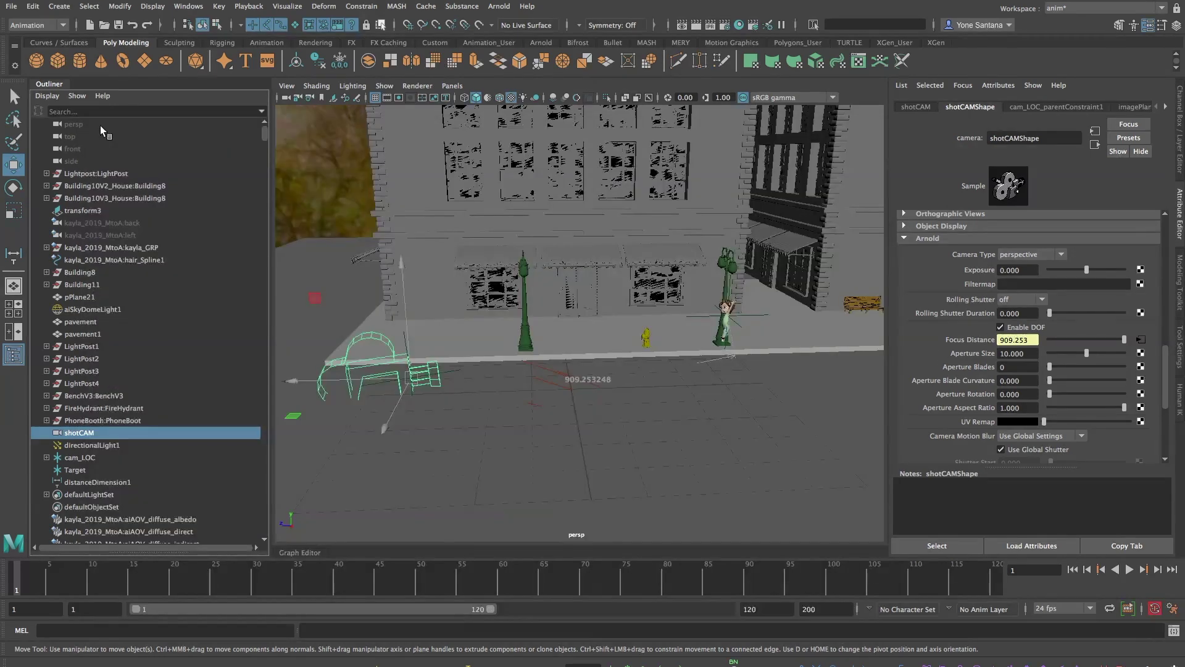
{"action": "left_click", "coordinate": [731, 327]}
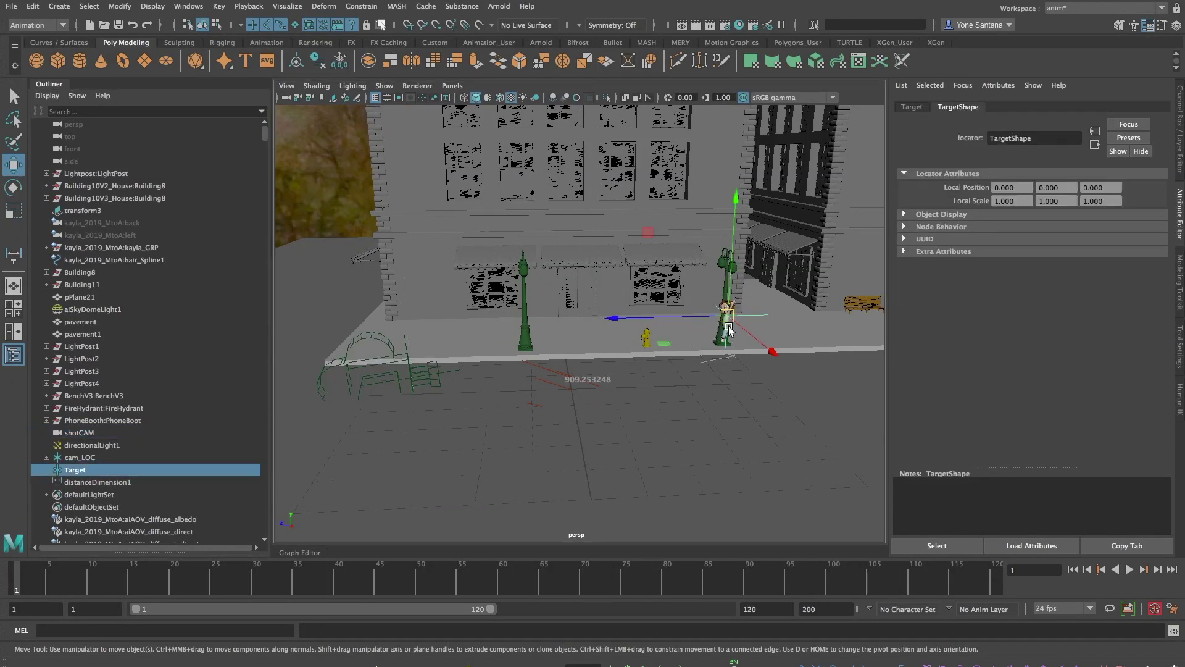
{"action": "left_click", "coordinate": [646, 342]}
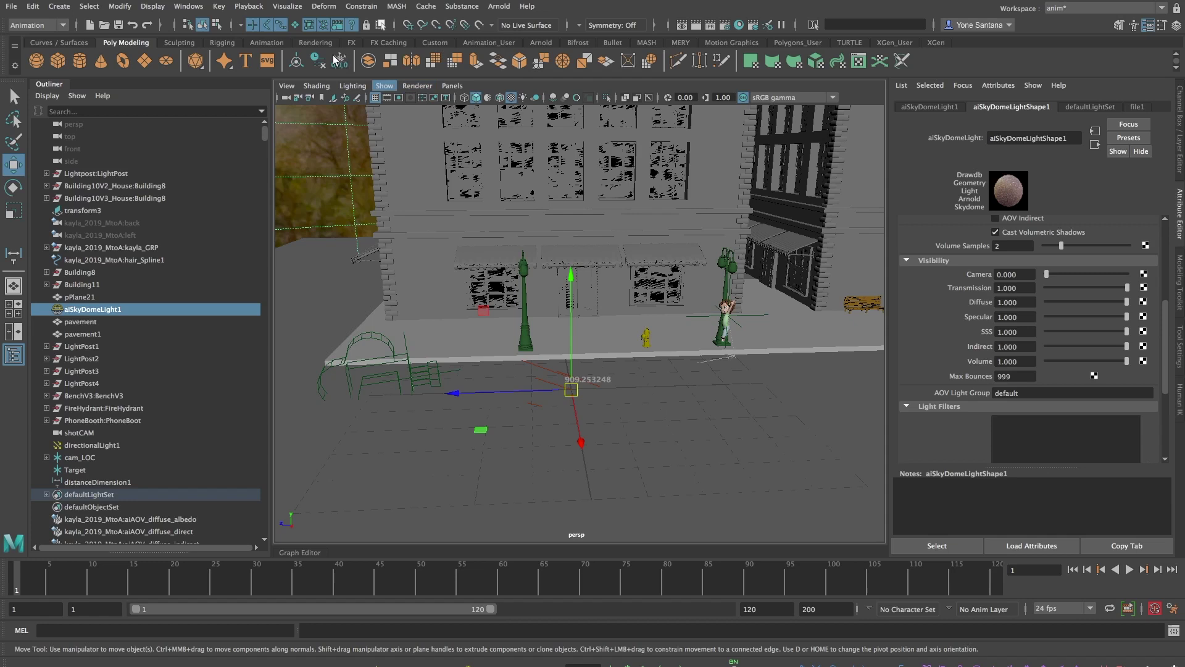
{"action": "left_click", "coordinate": [646, 339]}
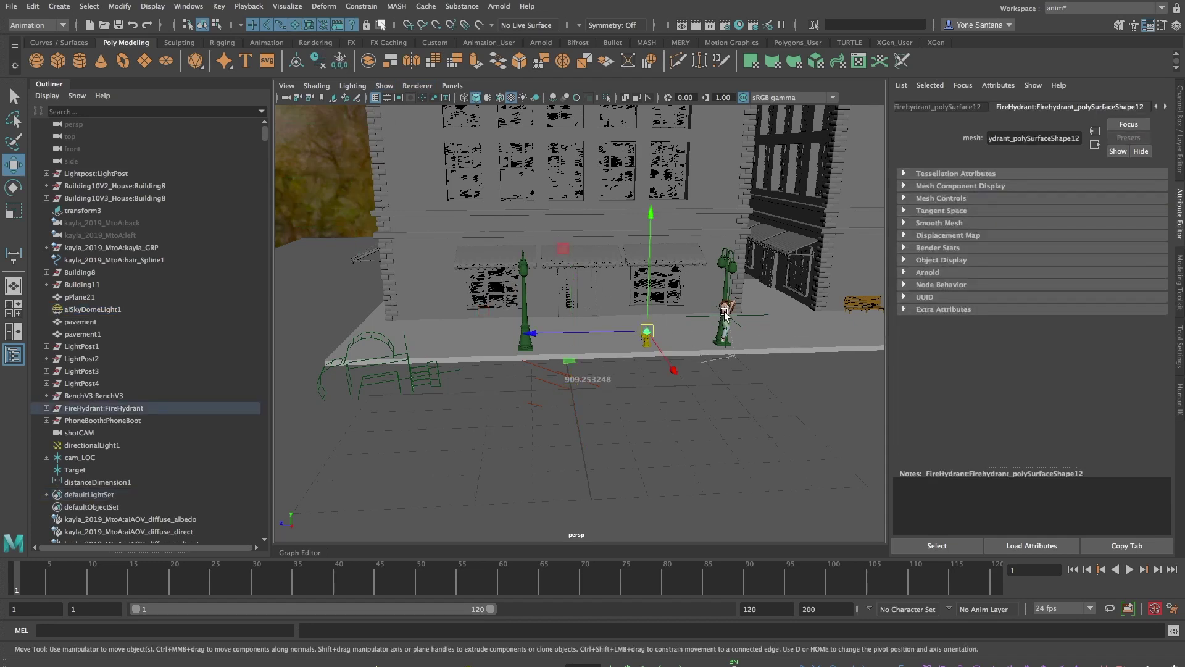
{"action": "left_click", "coordinate": [760, 316]}
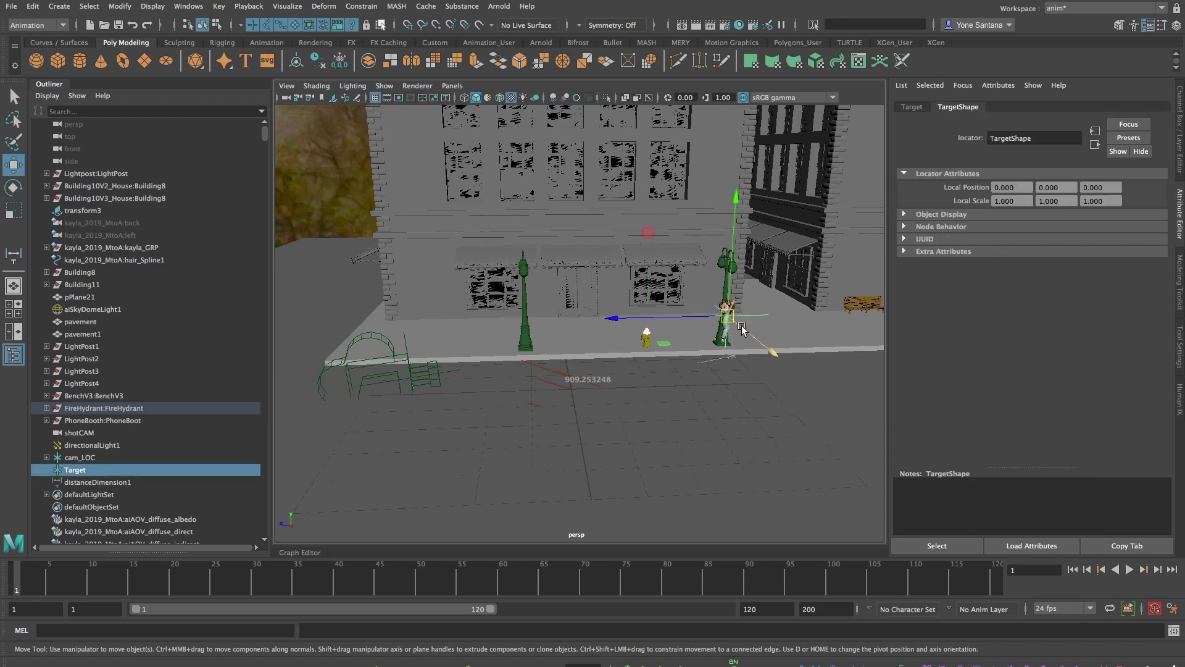
Point-constrain Target onto the fire hydrant, then remove the constraint so it stays there.
{"action": "left_click", "coordinate": [361, 6]}
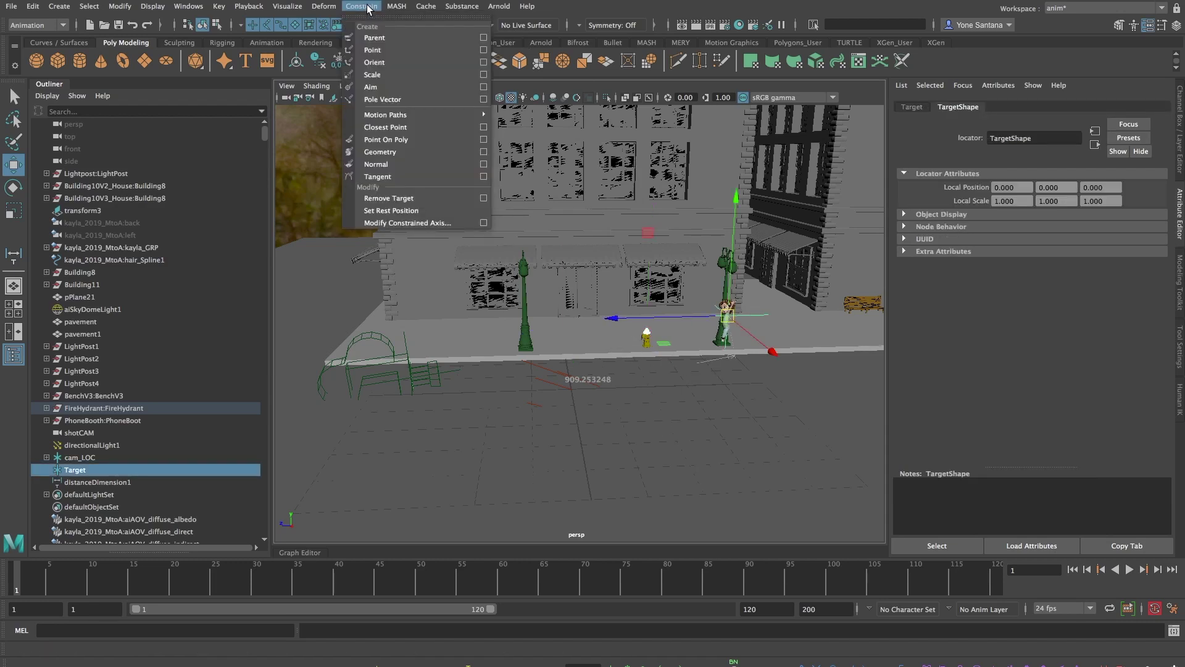
{"action": "left_click", "coordinate": [483, 49]}
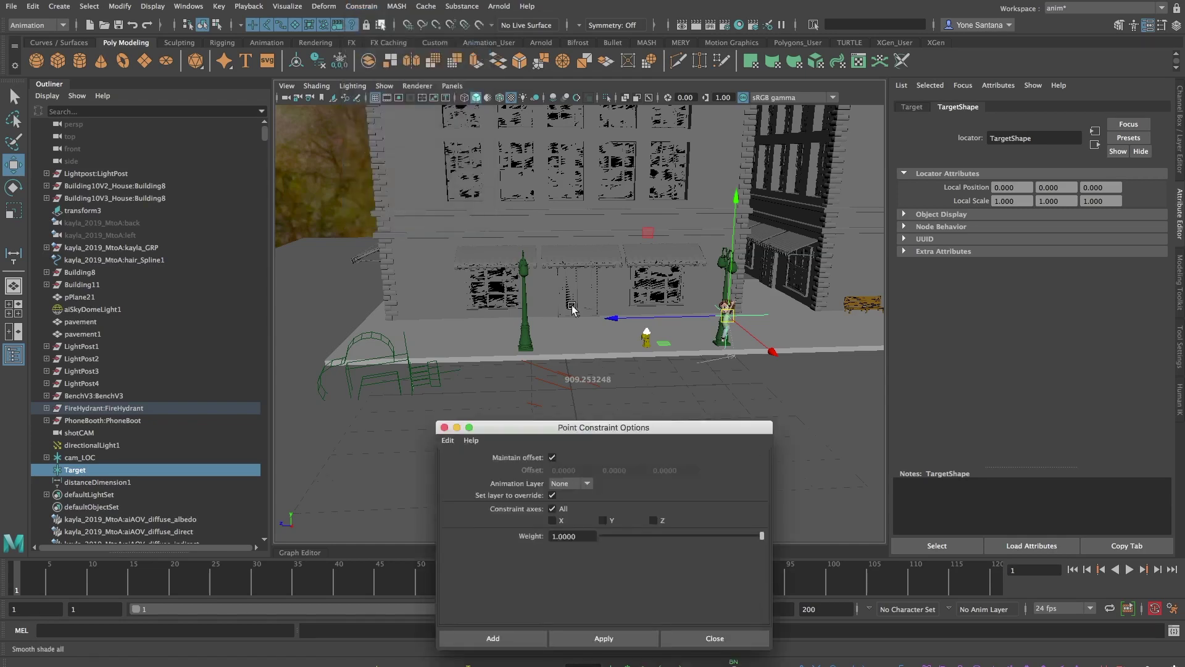
{"action": "left_click_drag", "start_coordinate": [604, 418], "coordinate": [327, 79]}
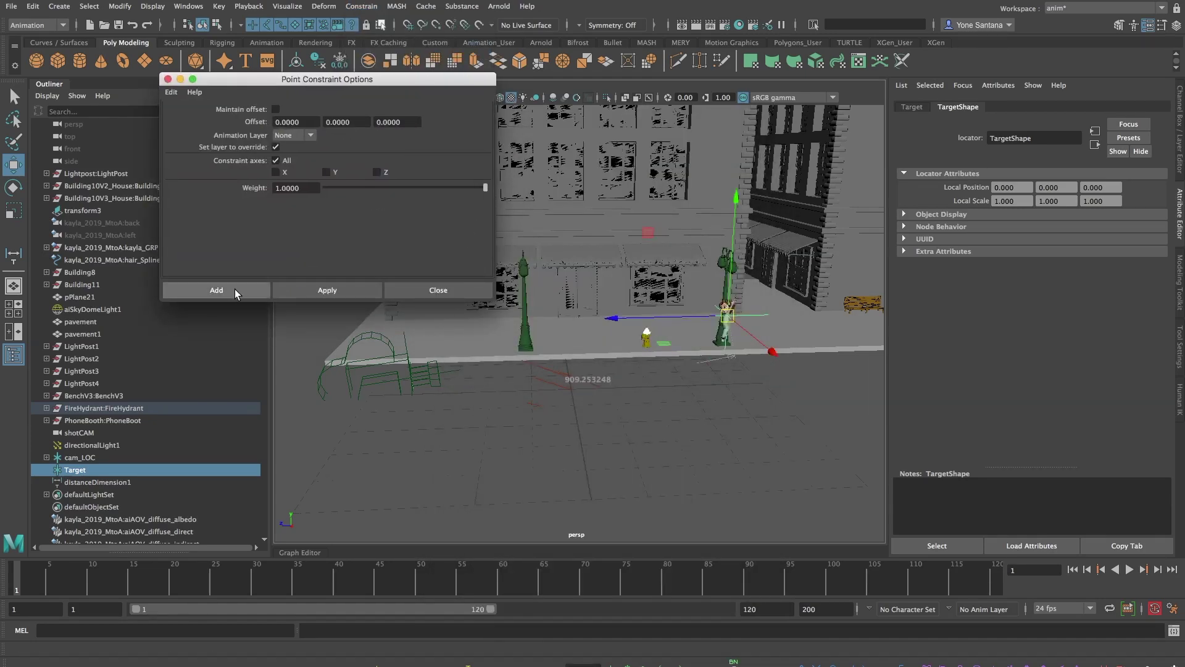
{"action": "left_click", "coordinate": [236, 290]}
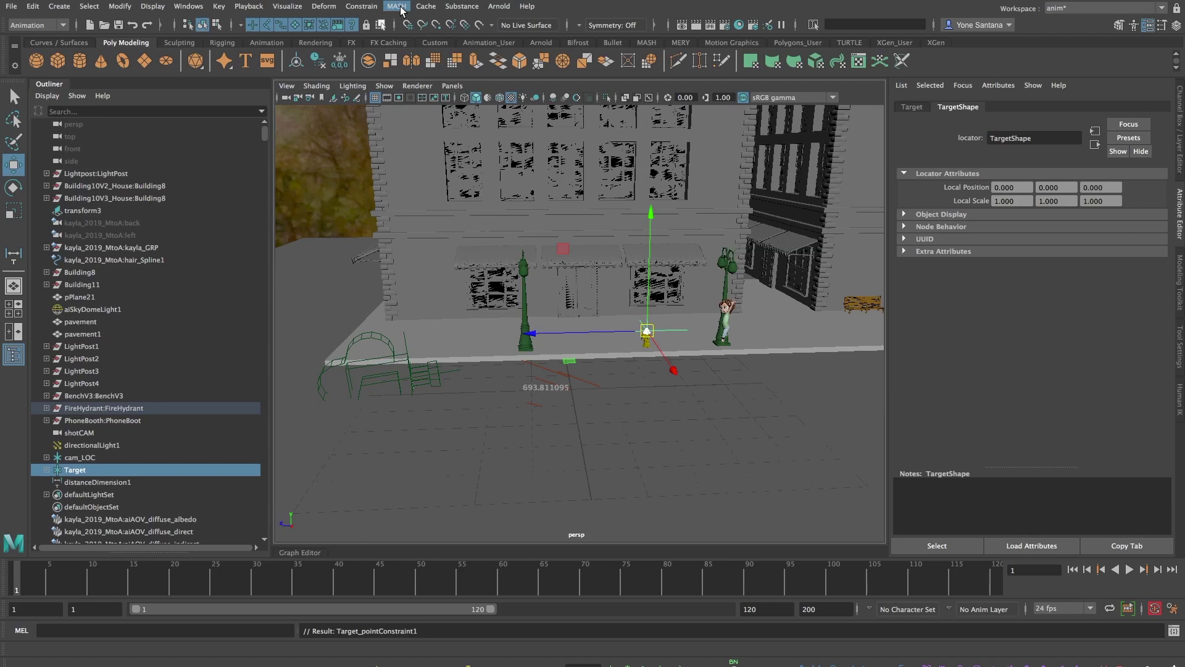
{"action": "left_click", "coordinate": [368, 8]}
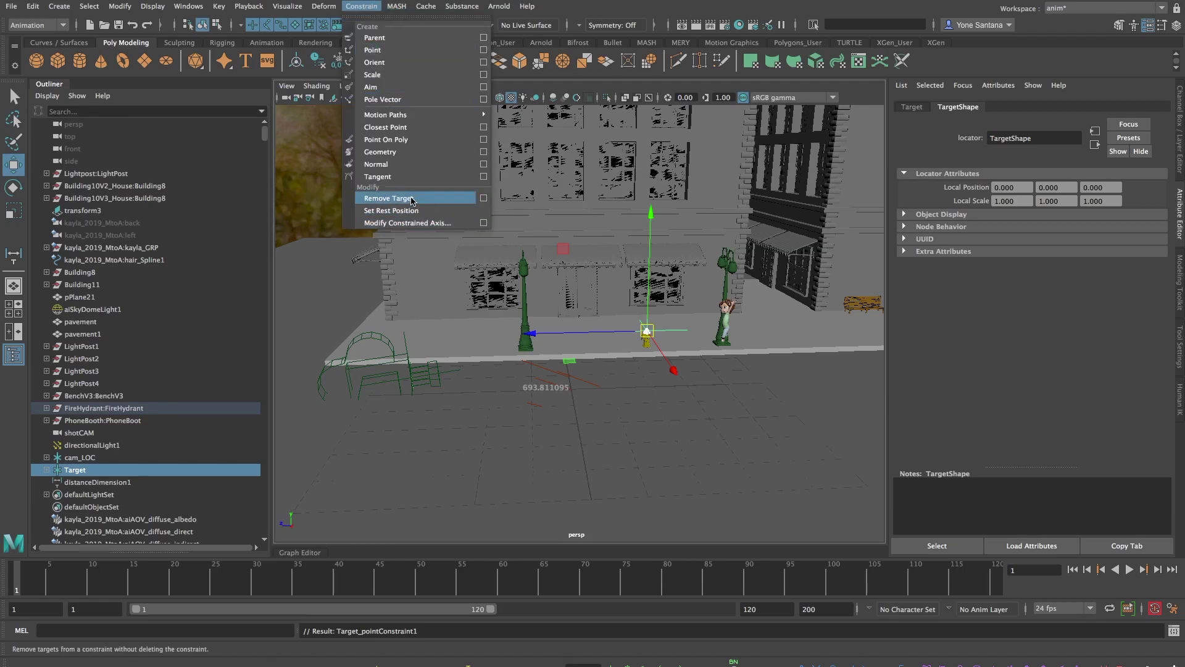
{"action": "left_click", "coordinate": [412, 199]}
{"action": "left_click", "coordinate": [442, 44]}
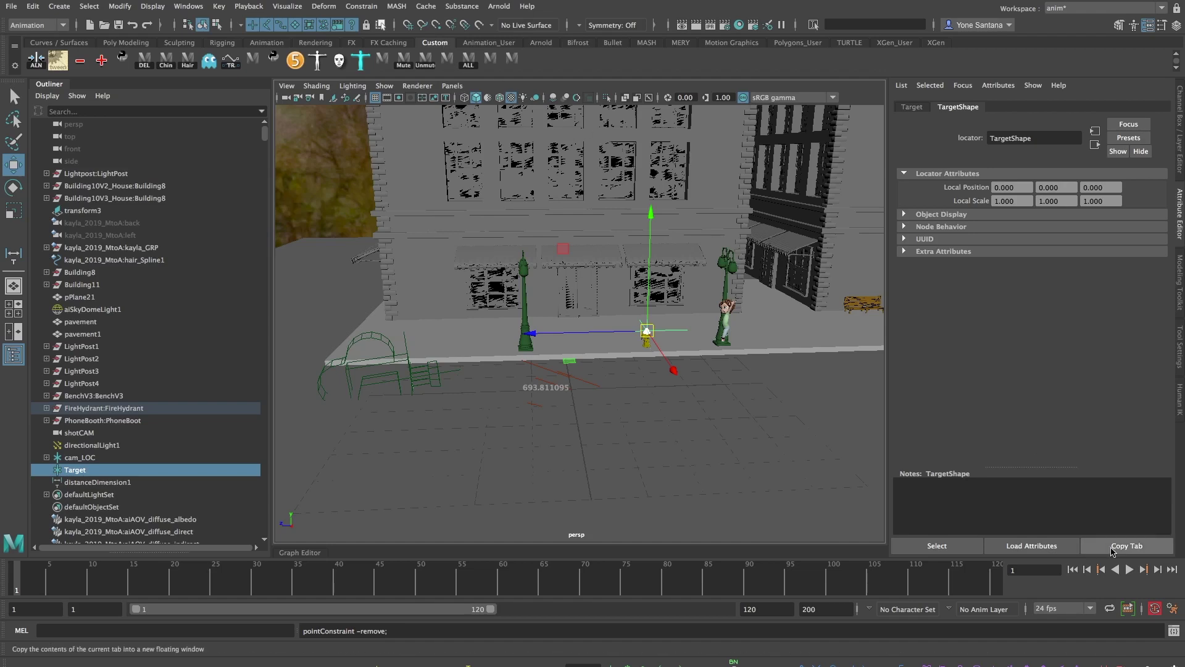
Save the last three pointConstraint commands from the Script Editor as a MEL button on the Custom shelf.
{"action": "left_click", "coordinate": [1173, 633]}
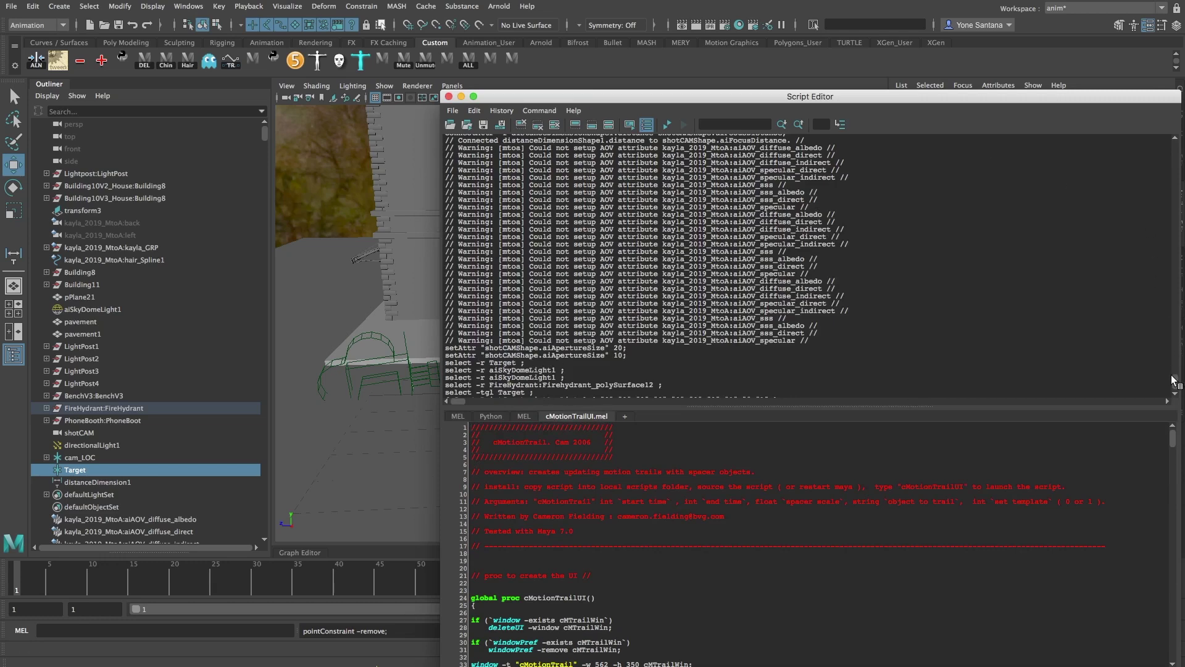
{"action": "scroll", "coordinate": [1175, 383], "scroll_direction": "down", "scroll_amount": 2}
{"action": "left_click_drag", "start_coordinate": [560, 384], "coordinate": [451, 369]}
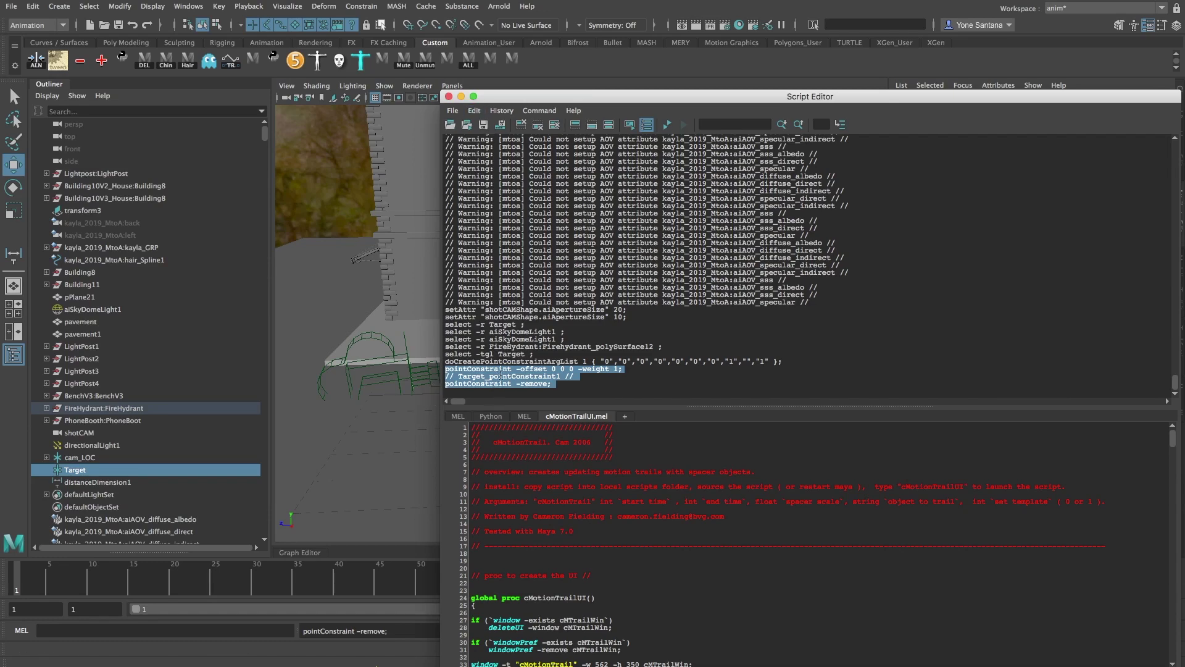
{"action": "left_click_drag", "start_coordinate": [500, 375], "coordinate": [534, 63]}
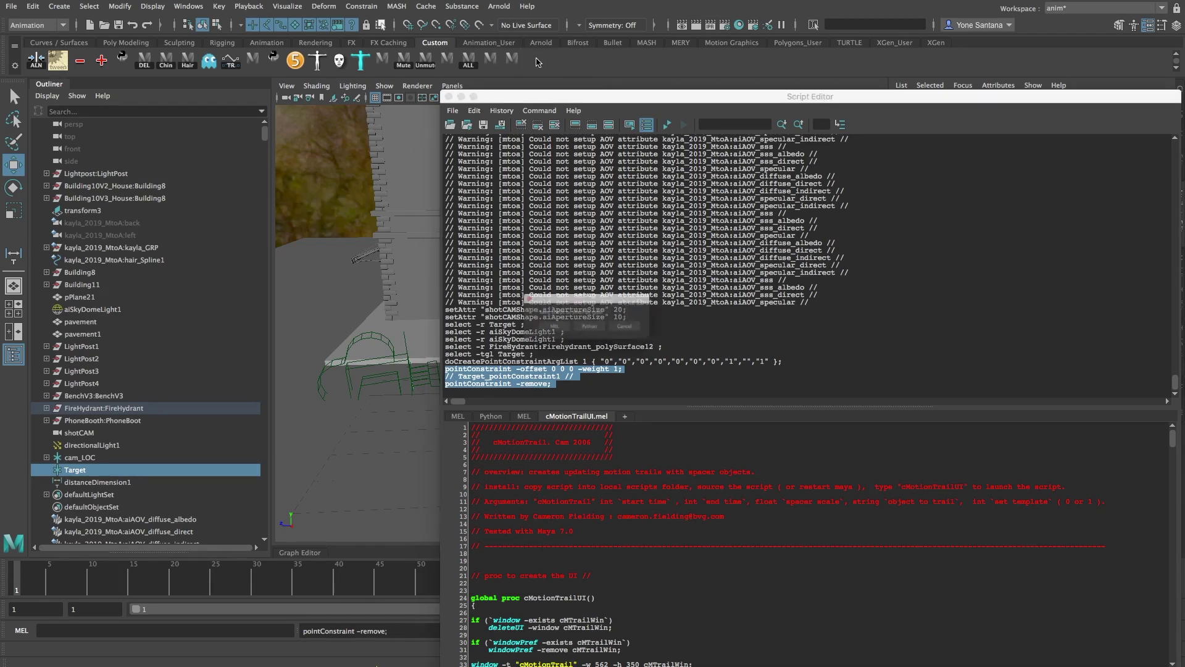
{"action": "left_click", "coordinate": [538, 331]}
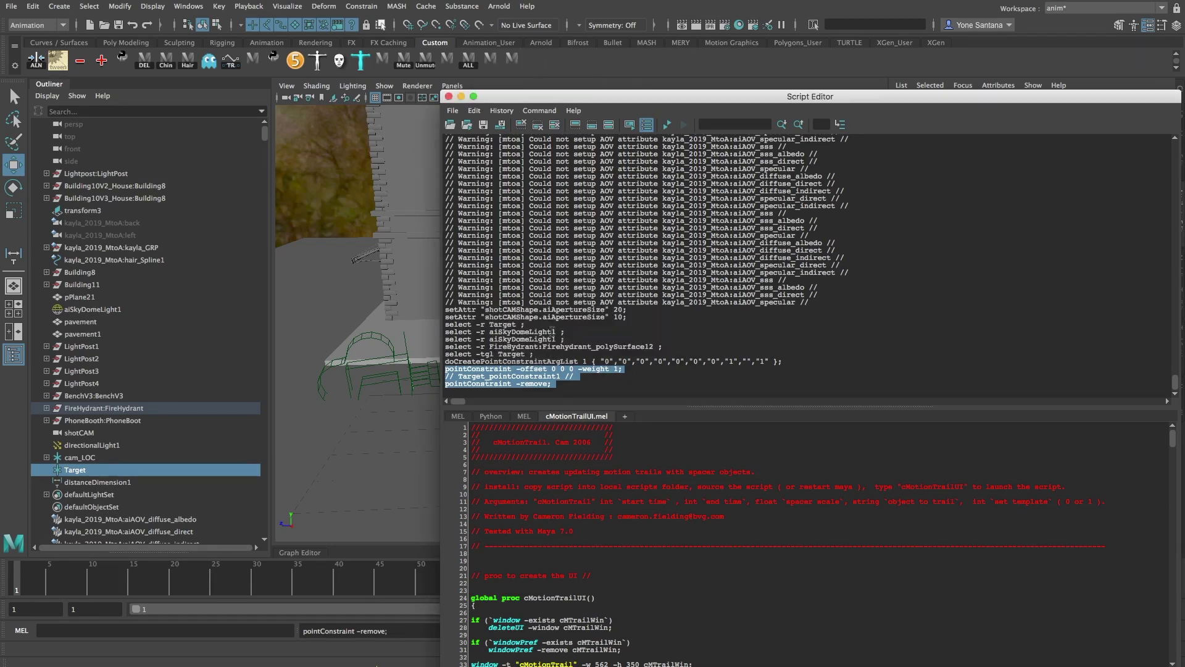
{"action": "left_click", "coordinate": [450, 98]}
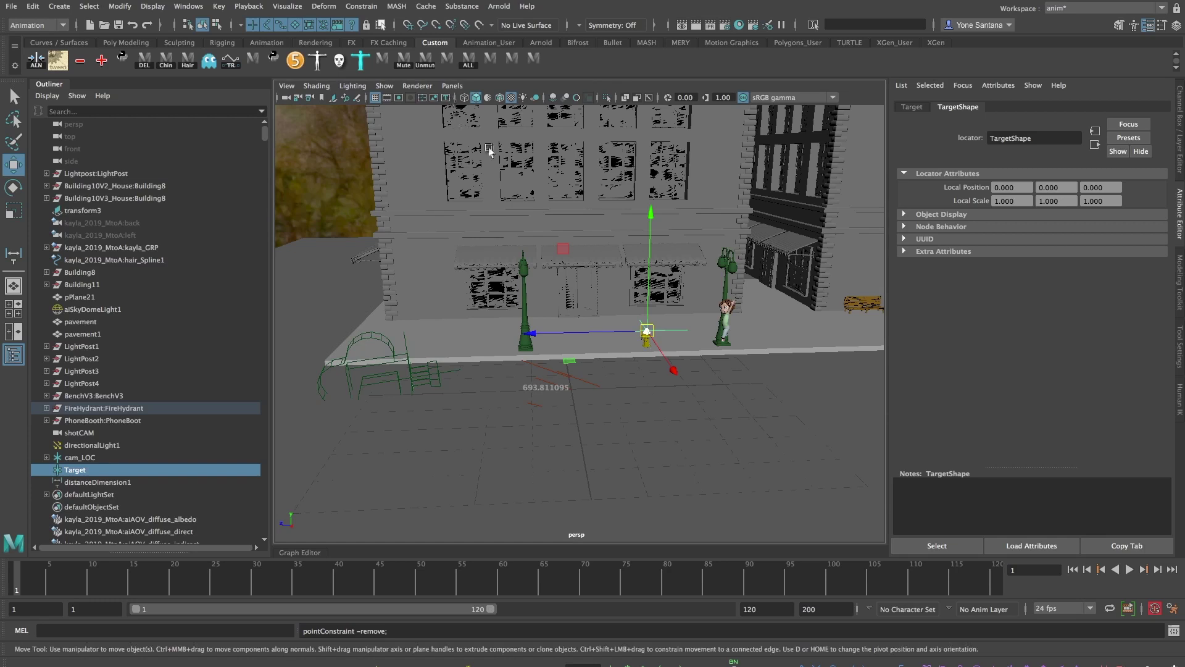
Use the new shelf button to snap Target onto the lamp post, then onto the bench (distance 1625.178483).
{"action": "left_click", "coordinate": [526, 310]}
{"action": "left_click", "coordinate": [663, 333]}
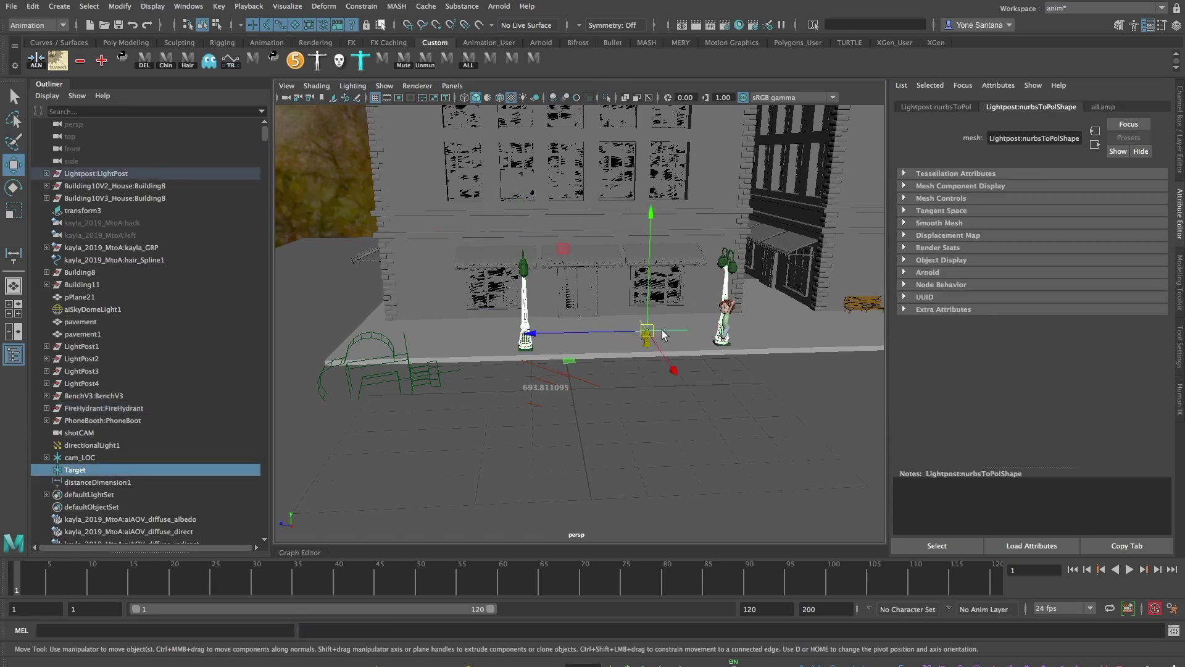
{"action": "left_click", "coordinate": [535, 58]}
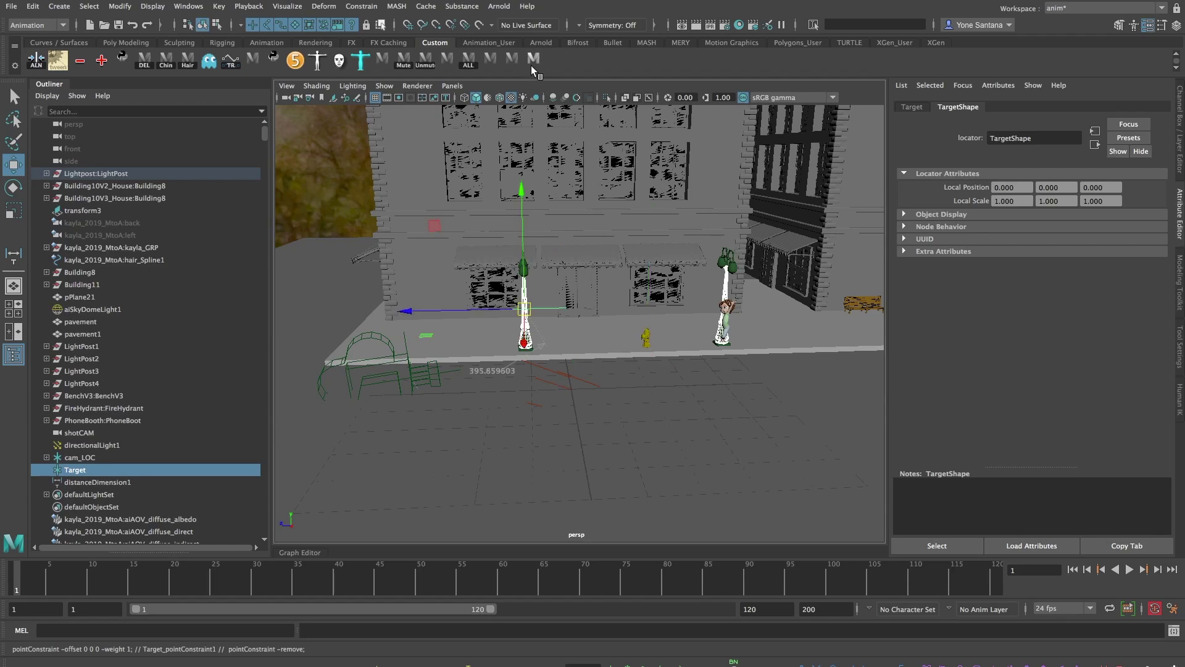
{"action": "left_click", "coordinate": [863, 308]}
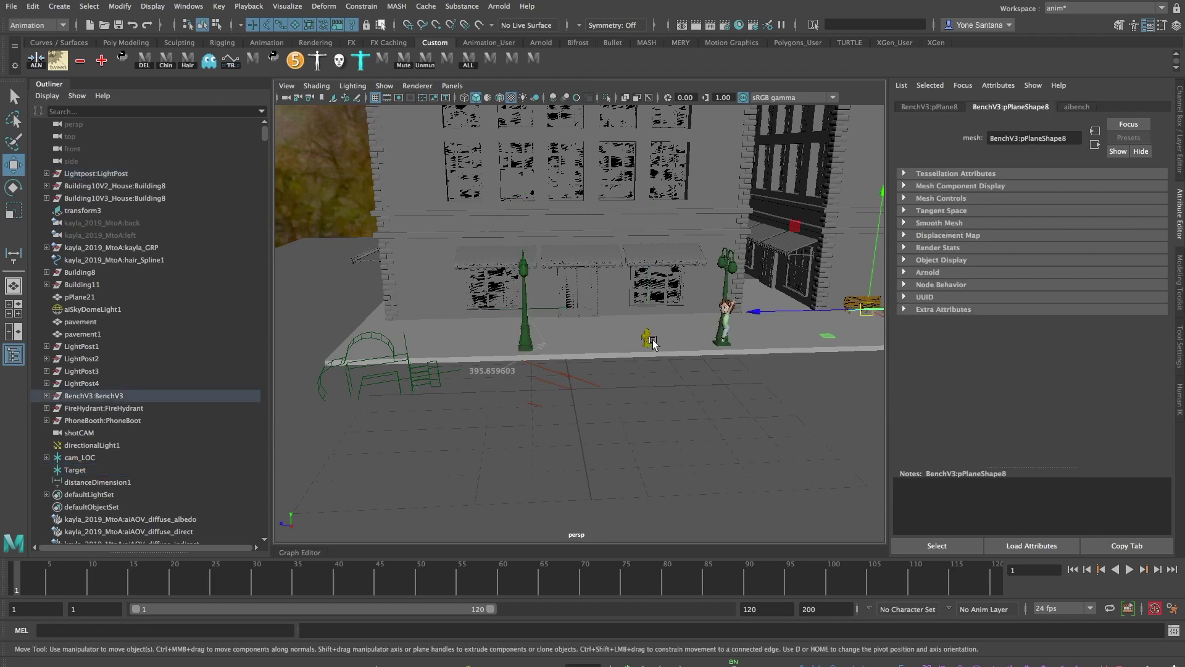
{"action": "left_click", "coordinate": [551, 308]}
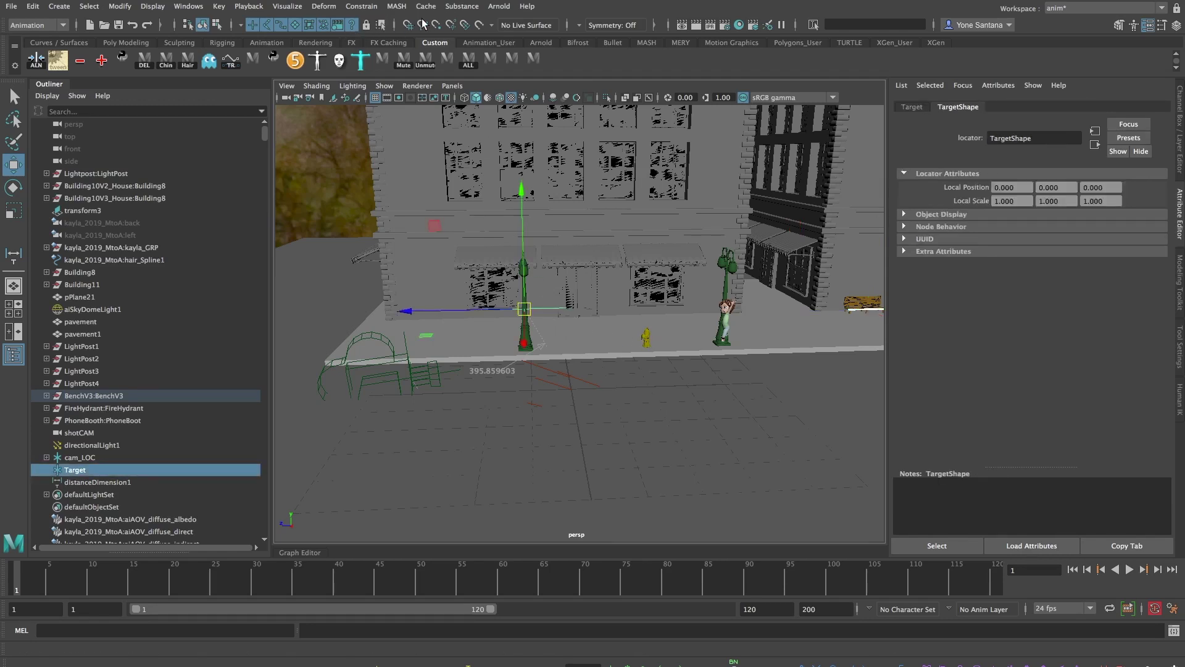
{"action": "left_click", "coordinate": [534, 58]}
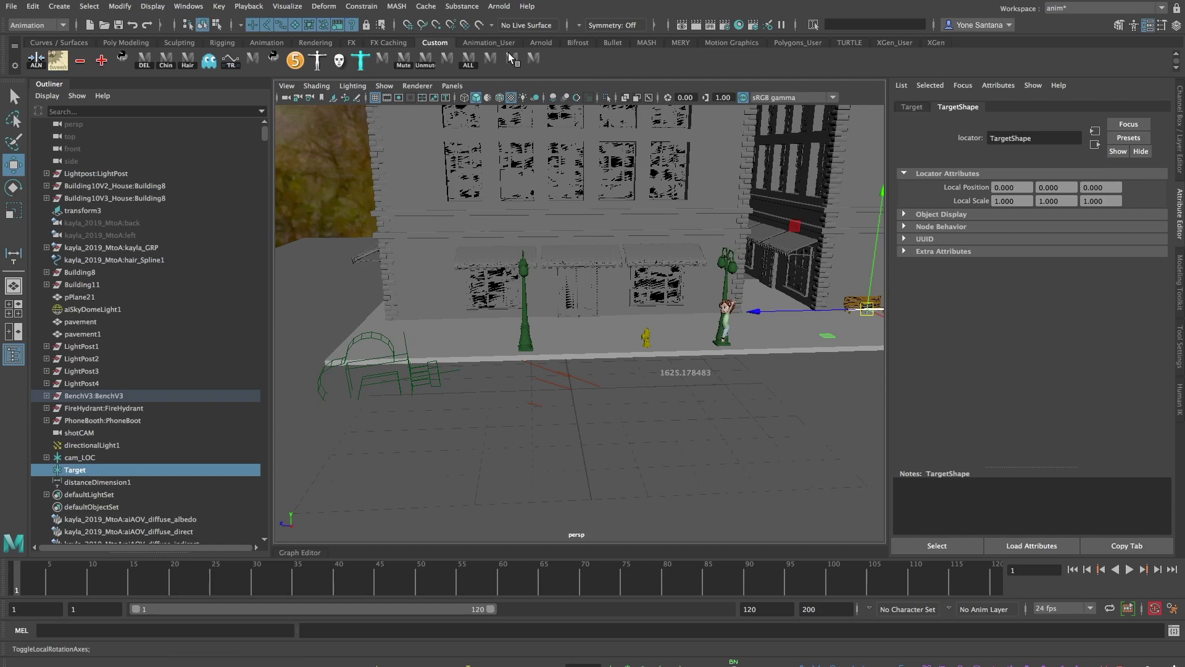
{"action": "left_click", "coordinate": [499, 6]}
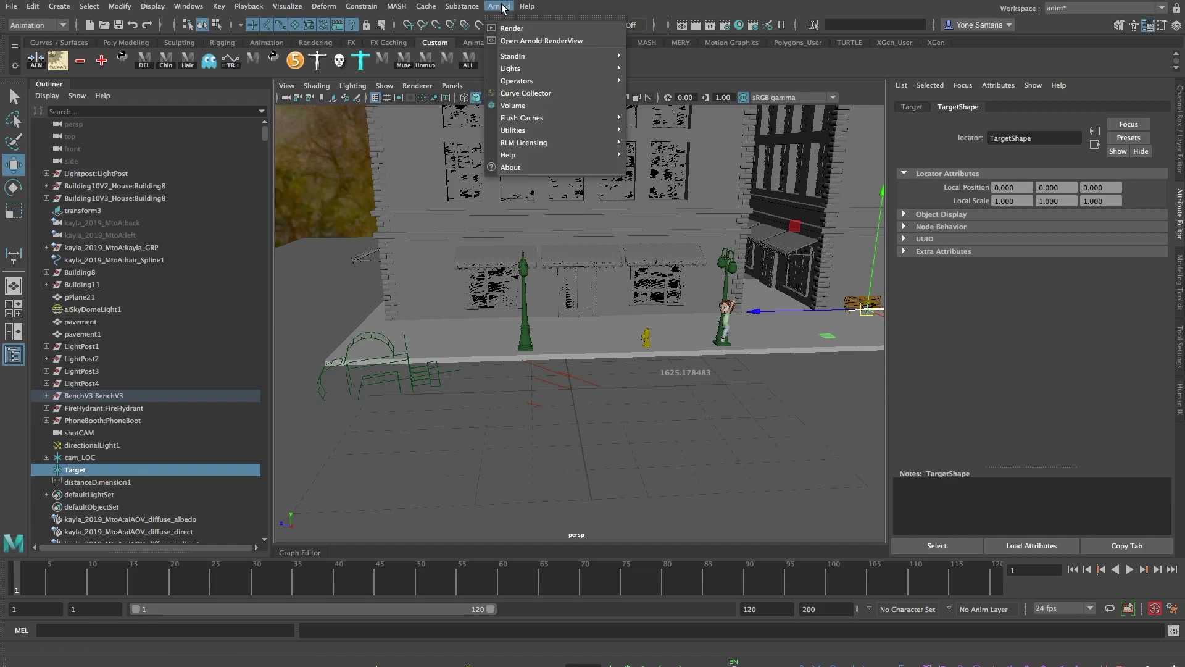
Start an Arnold render of shotCAM and snap the focus Target onto the phone booth.
{"action": "left_click", "coordinate": [527, 37]}
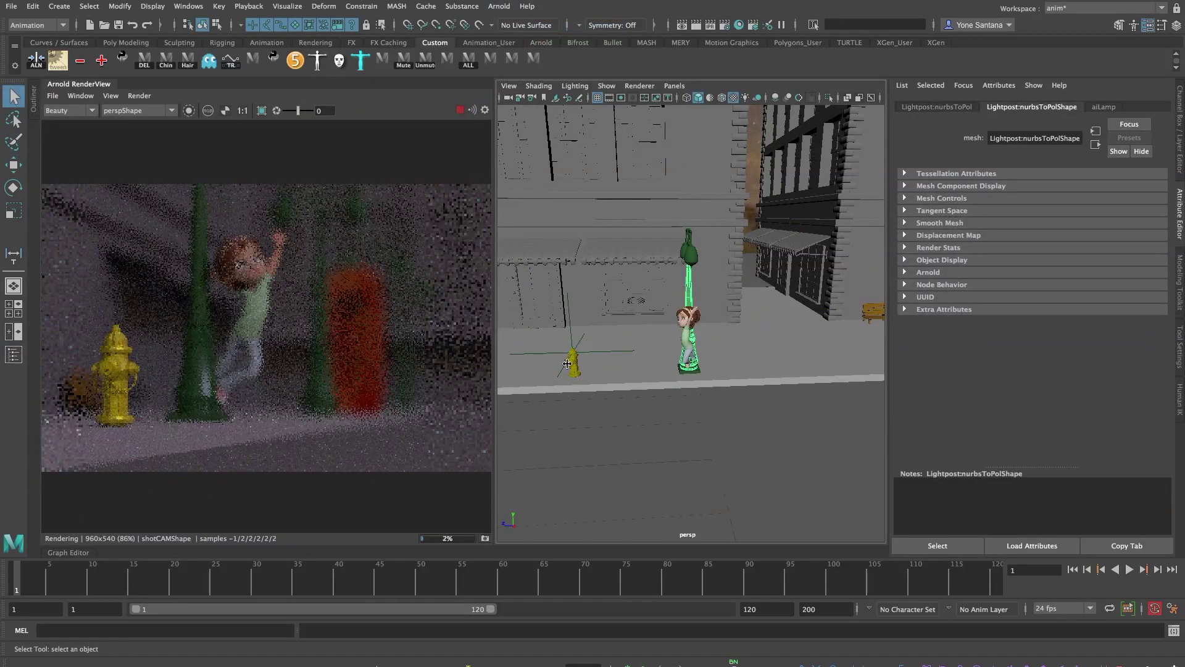
{"action": "left_click", "coordinate": [594, 345]}
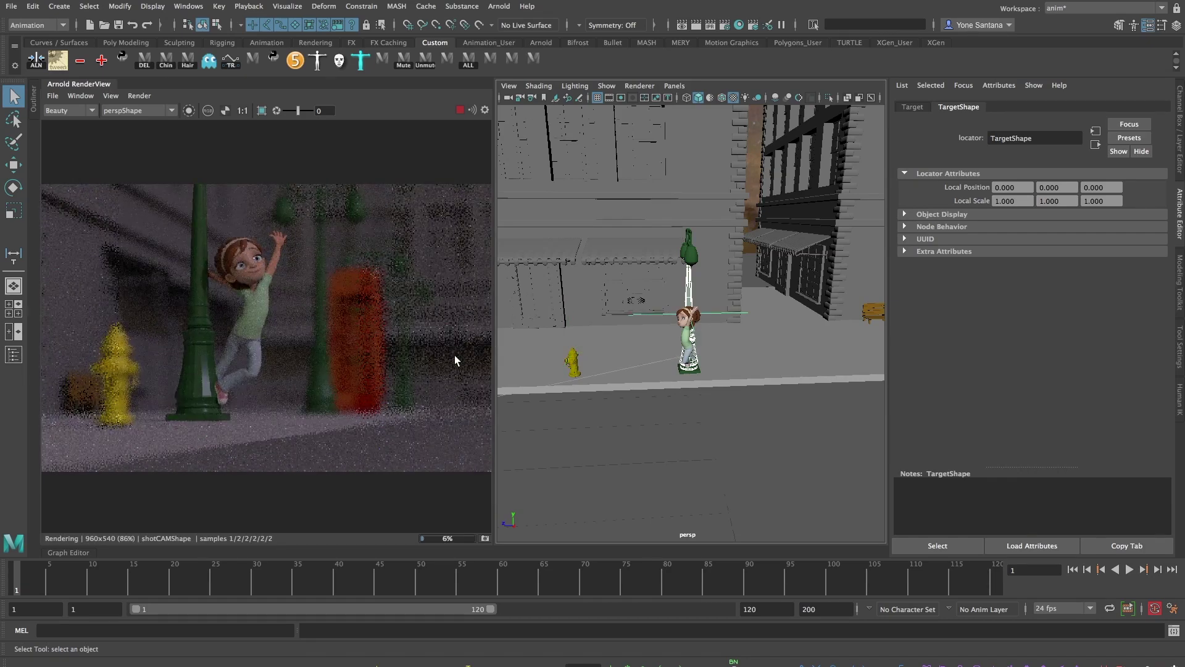
{"action": "left_click_drag", "start_coordinate": [728, 454], "coordinate": [679, 370], "text": "alt"}
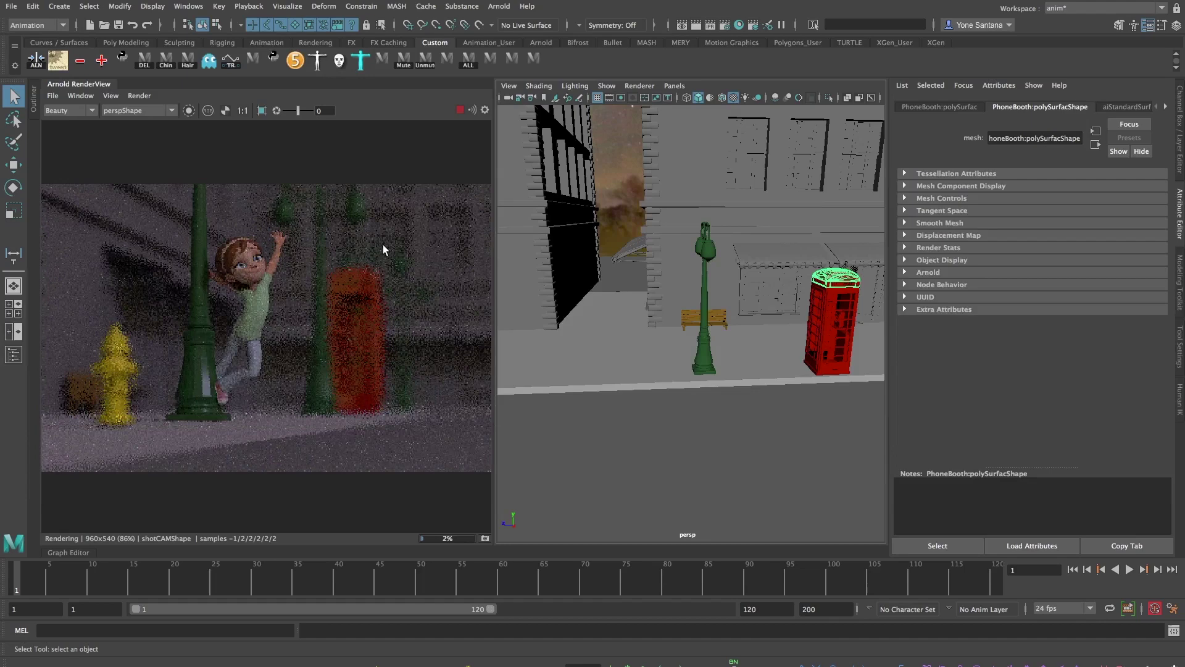
{"action": "middle_click_drag", "start_coordinate": [618, 345], "coordinate": [641, 339], "text": "alt"}
{"action": "left_click", "coordinate": [532, 58]}
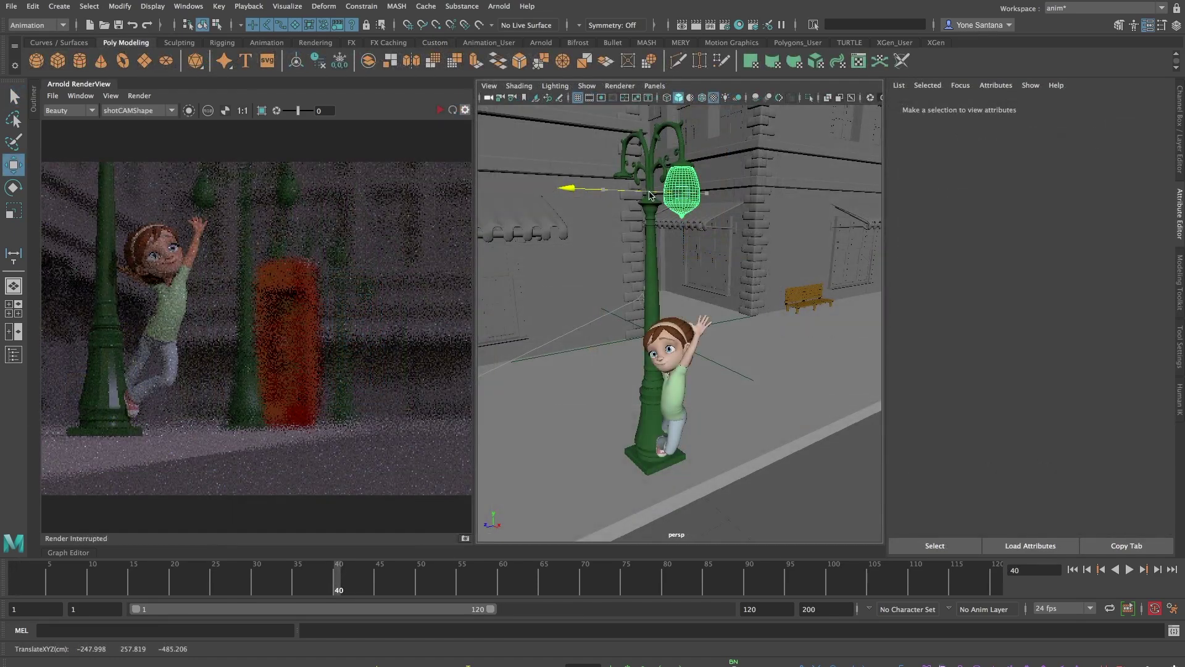
{"action": "left_click_drag", "start_coordinate": [695, 377], "coordinate": [723, 433], "text": "alt"}
Convert the lamp's glass shade mesh into an Arnold Mesh Light.
{"action": "left_click_drag", "start_coordinate": [757, 328], "coordinate": [704, 259], "text": "alt"}
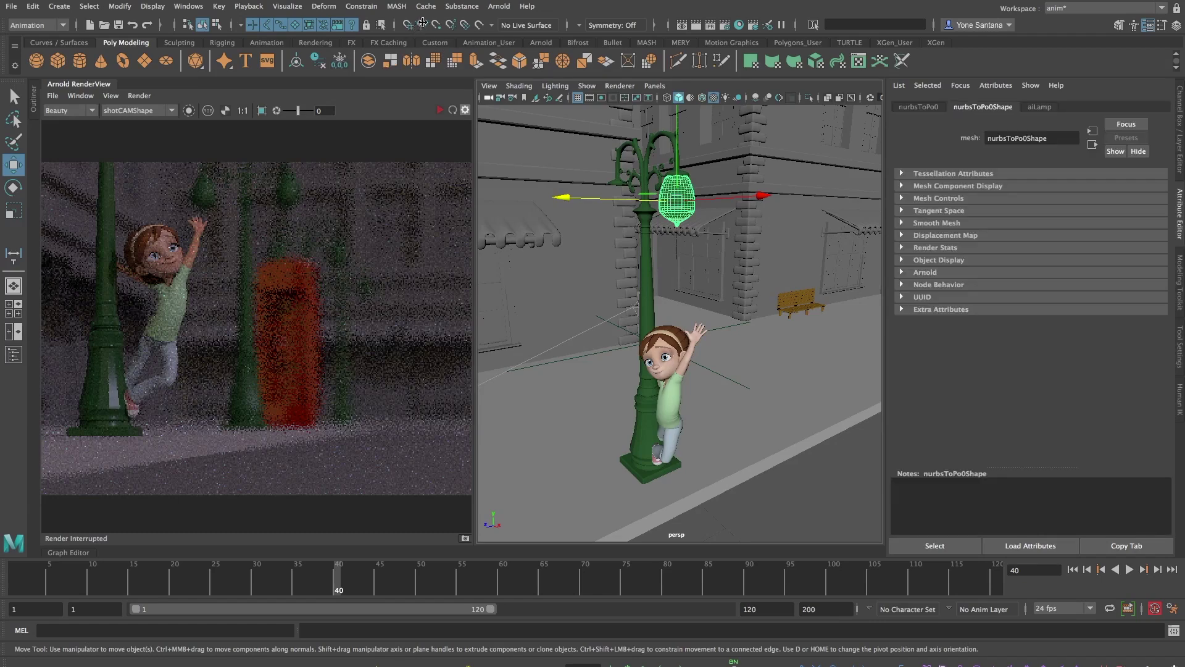
{"action": "left_click", "coordinate": [498, 6]}
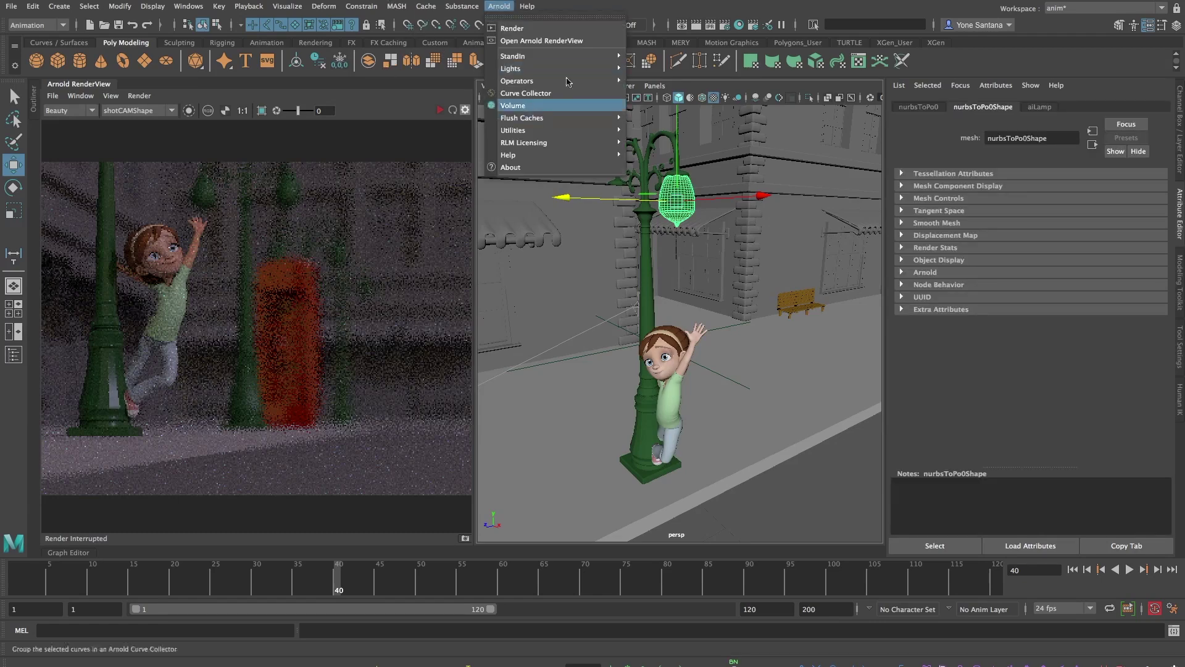
{"action": "mouse_move", "coordinate": [543, 69]}
{"action": "left_click", "coordinate": [681, 105]}
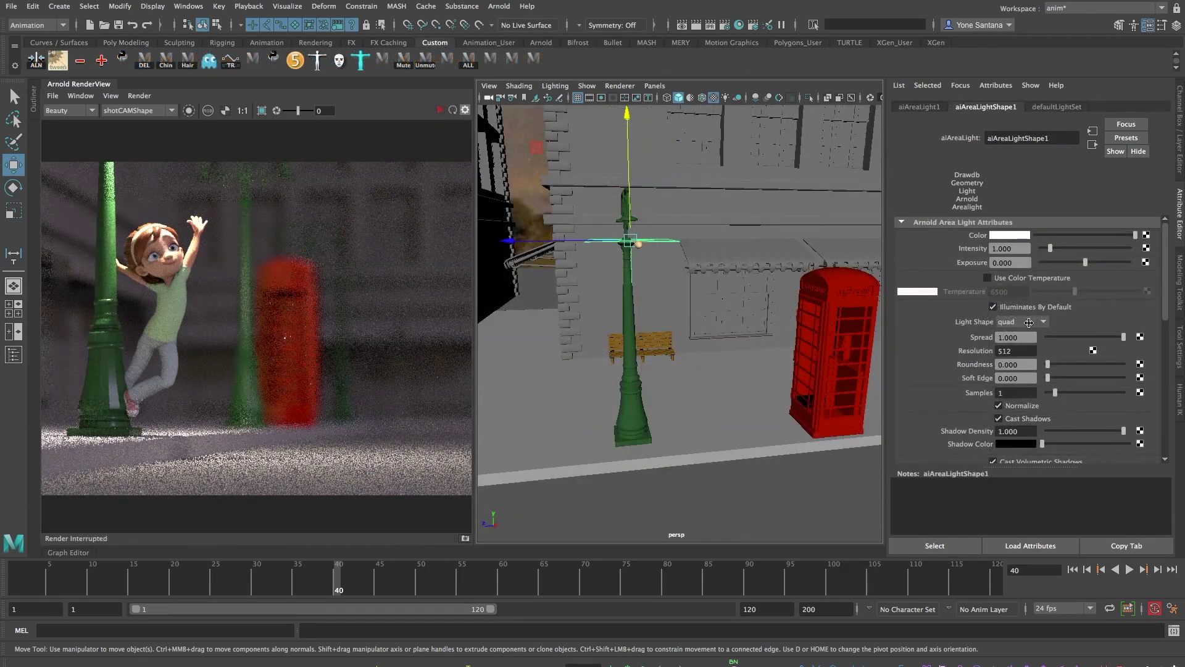
Switch aiAreaLight1 to a disk shape and scale the sphere down to lamp-head size.
{"action": "left_click", "coordinate": [1022, 321]}
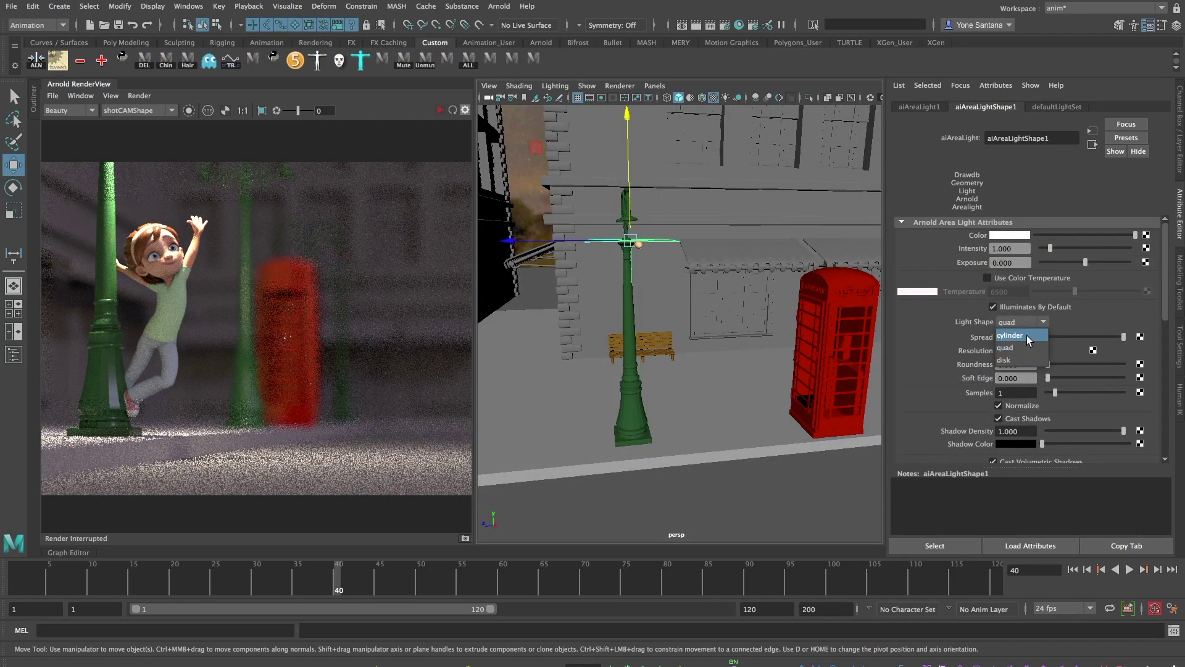
{"action": "left_click", "coordinate": [1019, 364]}
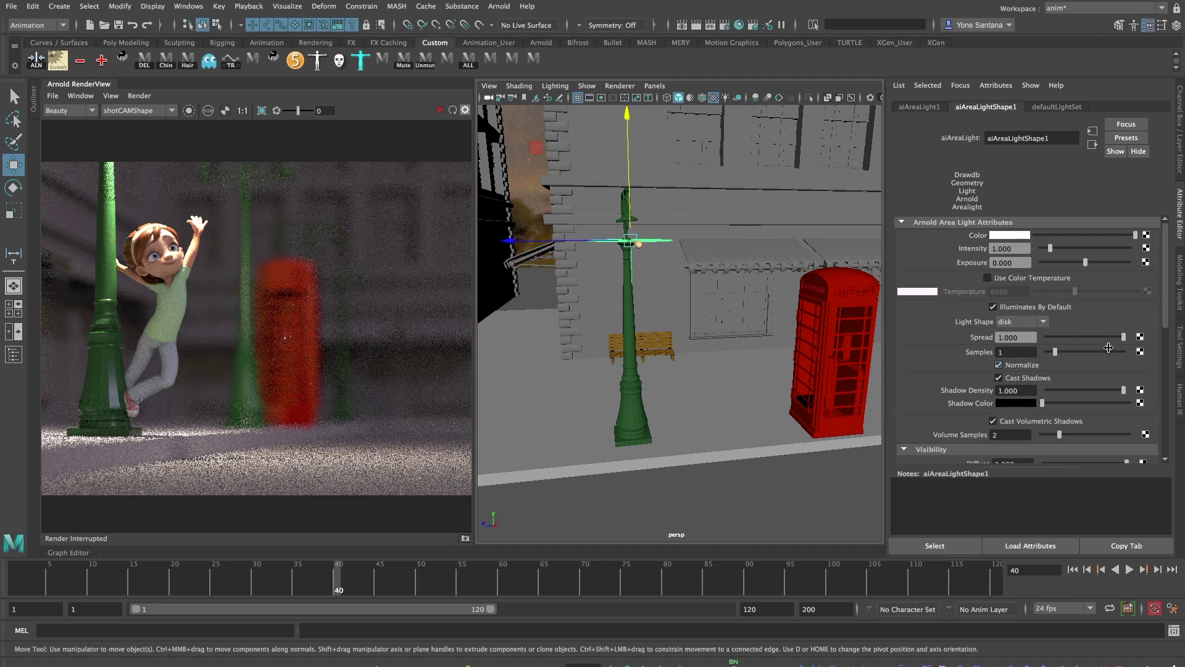
{"action": "left_click_drag", "start_coordinate": [685, 290], "coordinate": [654, 321], "text": "alt"}
{"action": "key", "text": "r"}
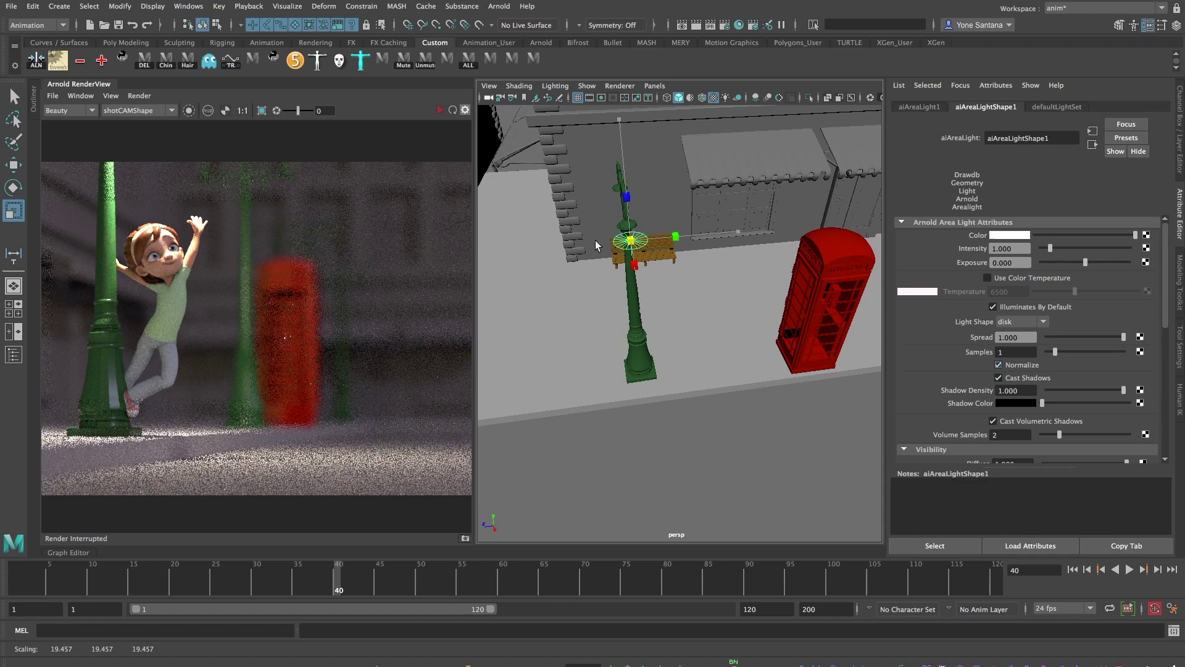
{"action": "left_click_drag", "start_coordinate": [606, 244], "coordinate": [612, 192], "text": "alt"}
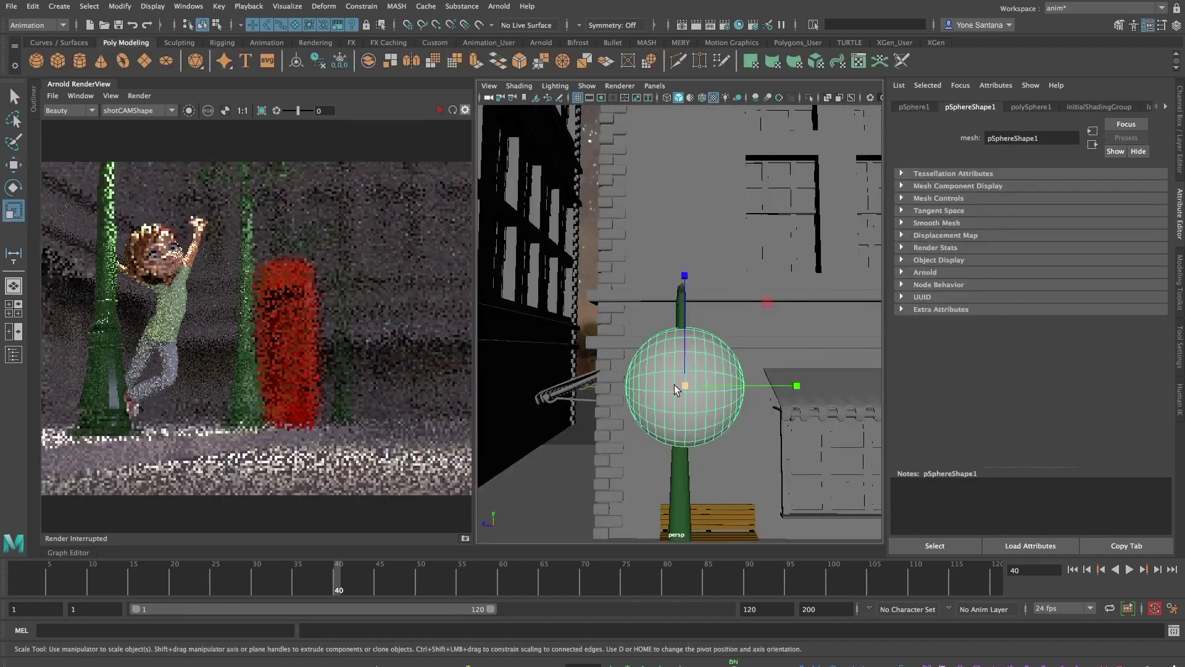
{"action": "left_click_drag", "start_coordinate": [674, 384], "coordinate": [628, 365]}
Position the sphere and assign it a new aiStandardSurface material named light.
{"action": "key", "text": "w"}
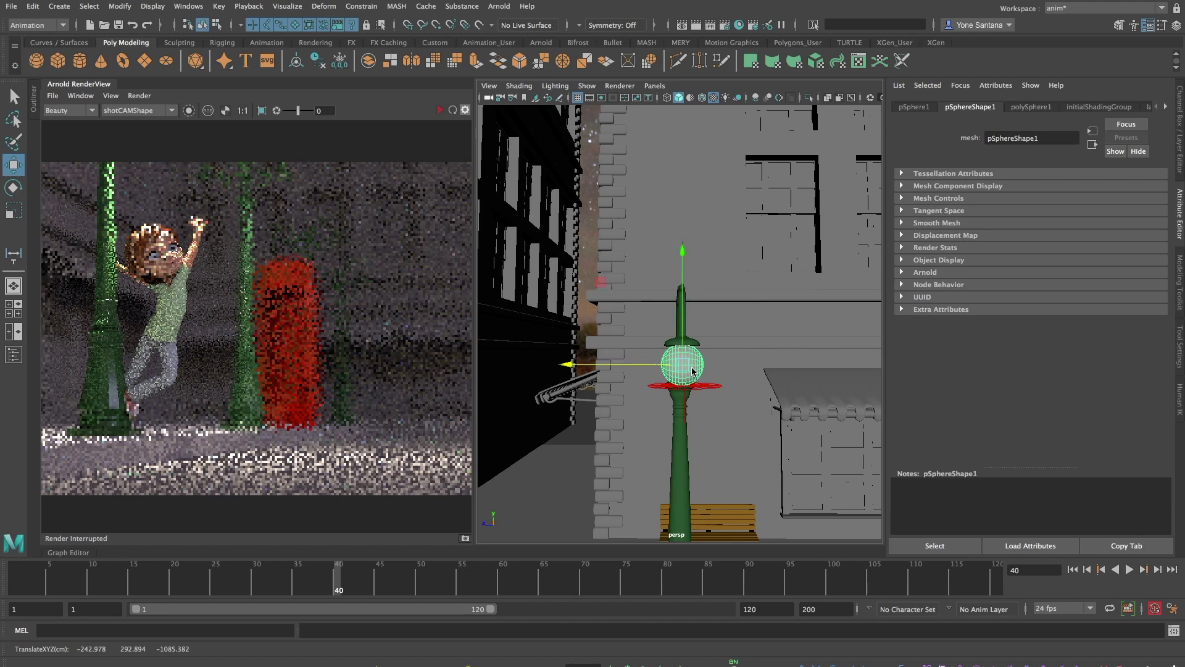
{"action": "right_click", "coordinate": [690, 360]}
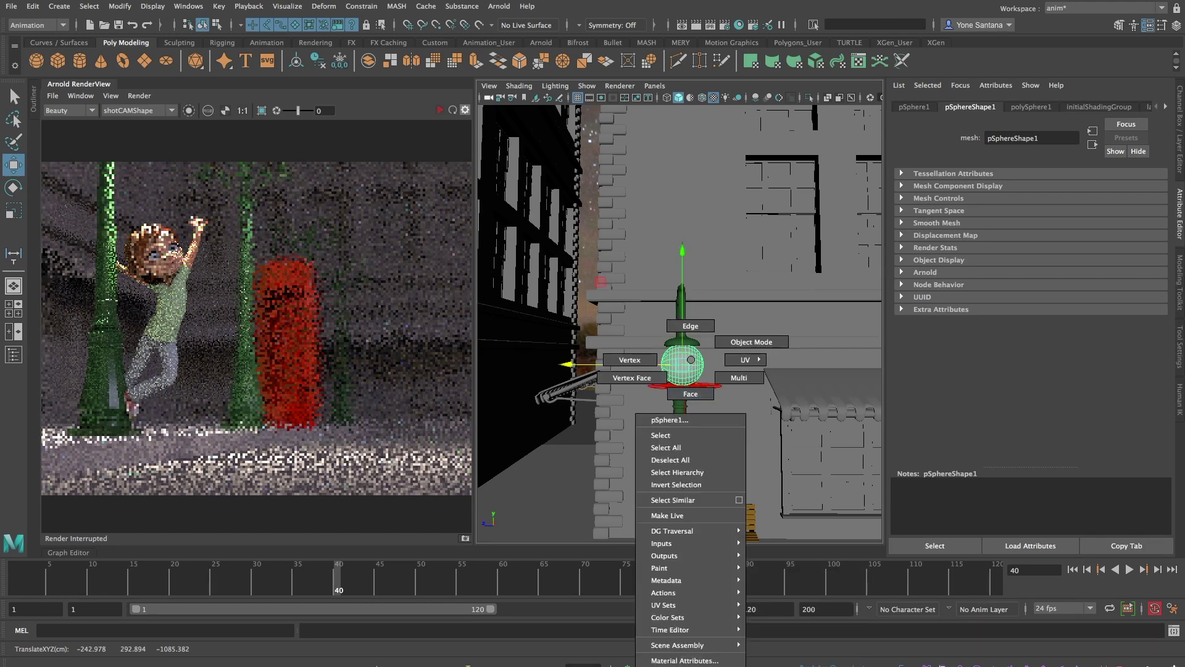
{"action": "left_click", "coordinate": [675, 664]}
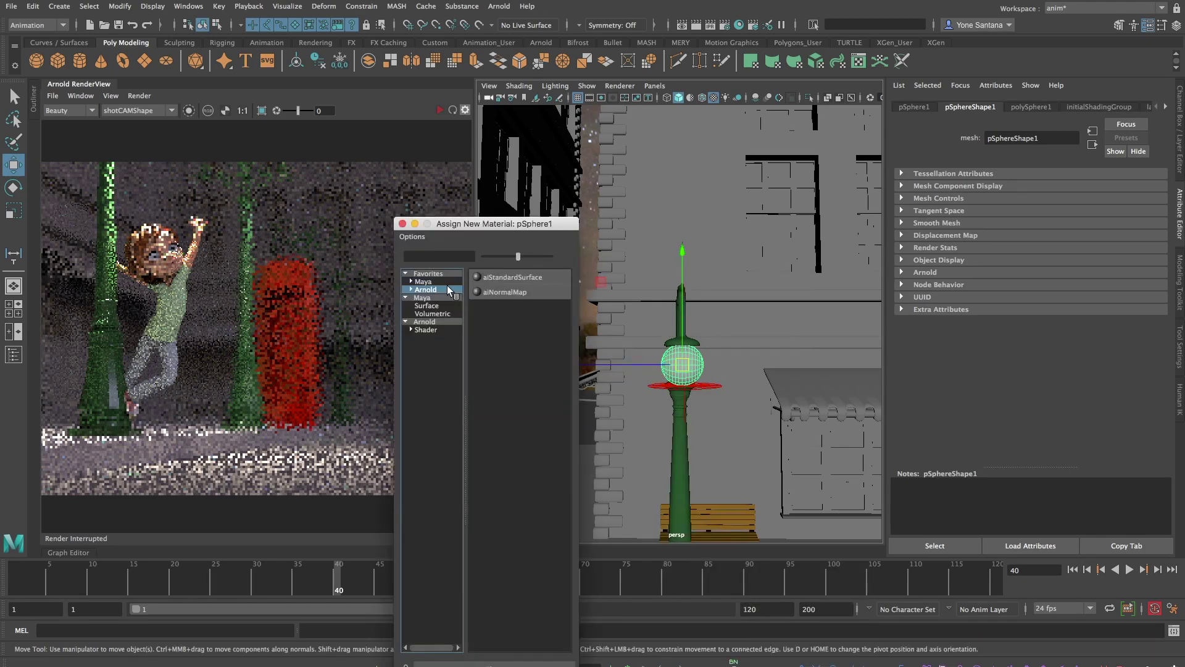
{"action": "left_click", "coordinate": [541, 278]}
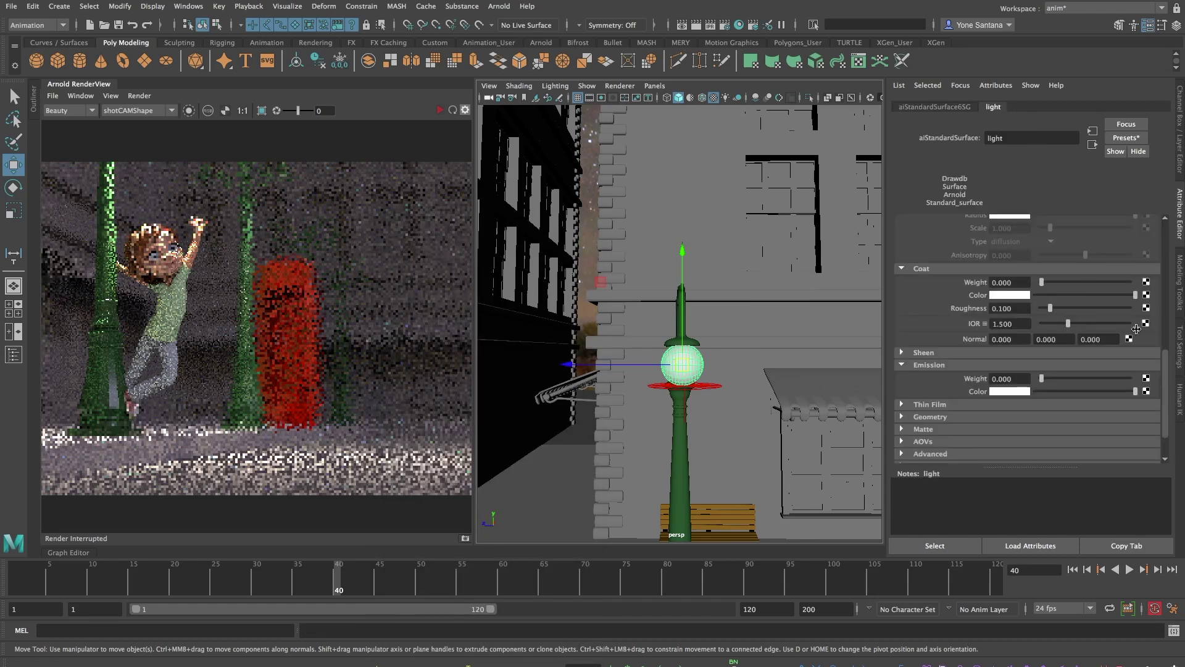
{"action": "scroll", "coordinate": [1164, 376], "scroll_direction": "down", "scroll_amount": 3}
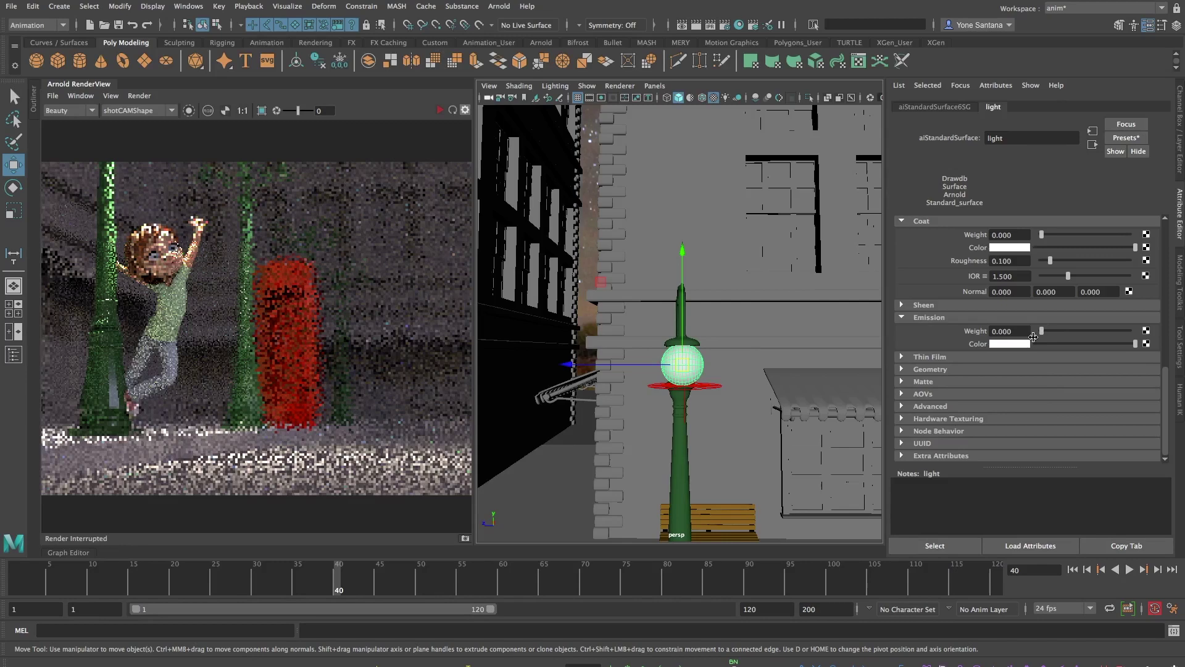
Give the light material a pale yellow emission colour with emission weight 0.823.
{"action": "left_click", "coordinate": [1013, 343]}
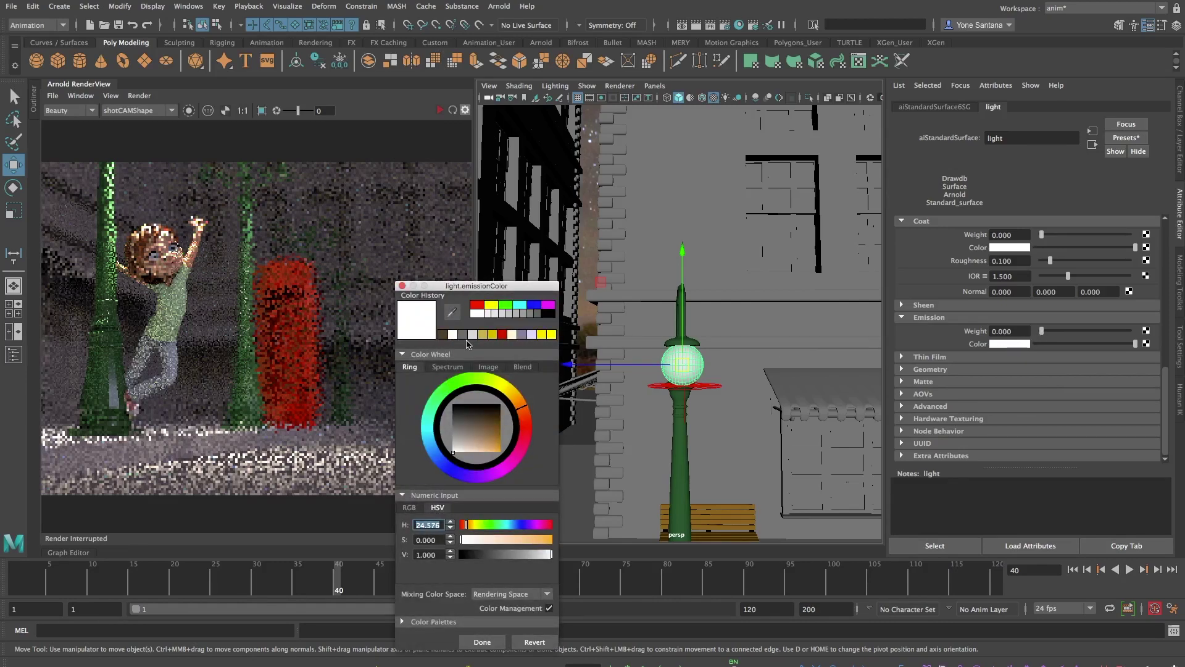
{"action": "left_click", "coordinate": [511, 335]}
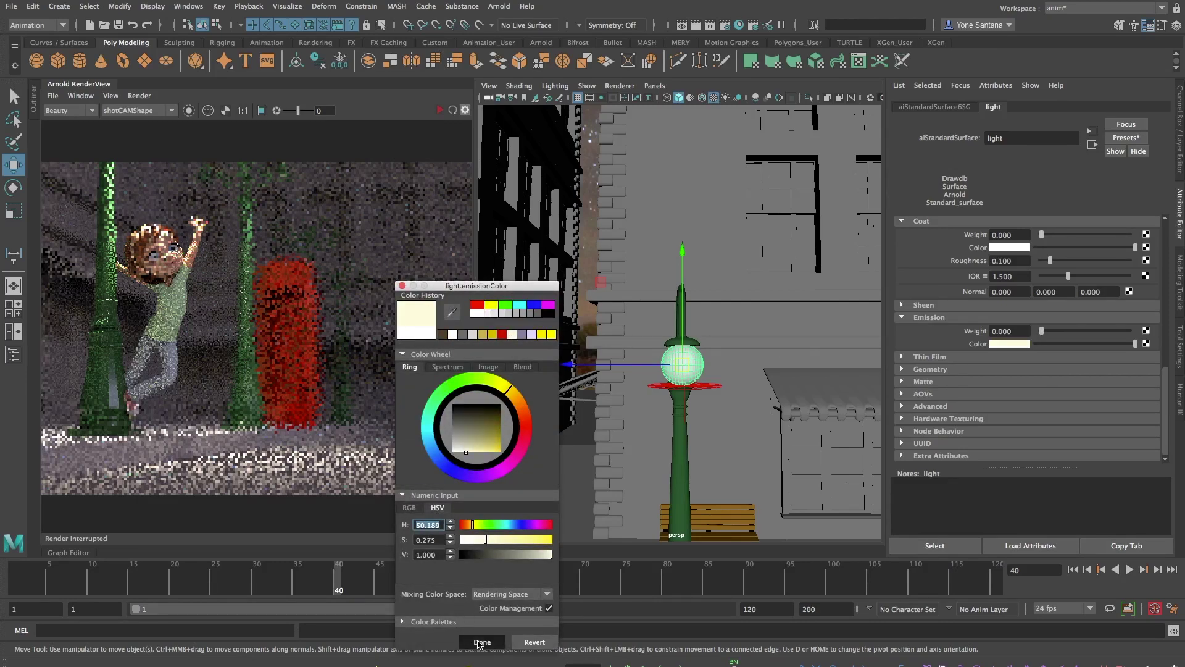
{"action": "left_click", "coordinate": [482, 642]}
{"action": "left_click_drag", "start_coordinate": [1041, 331], "coordinate": [1160, 333]}
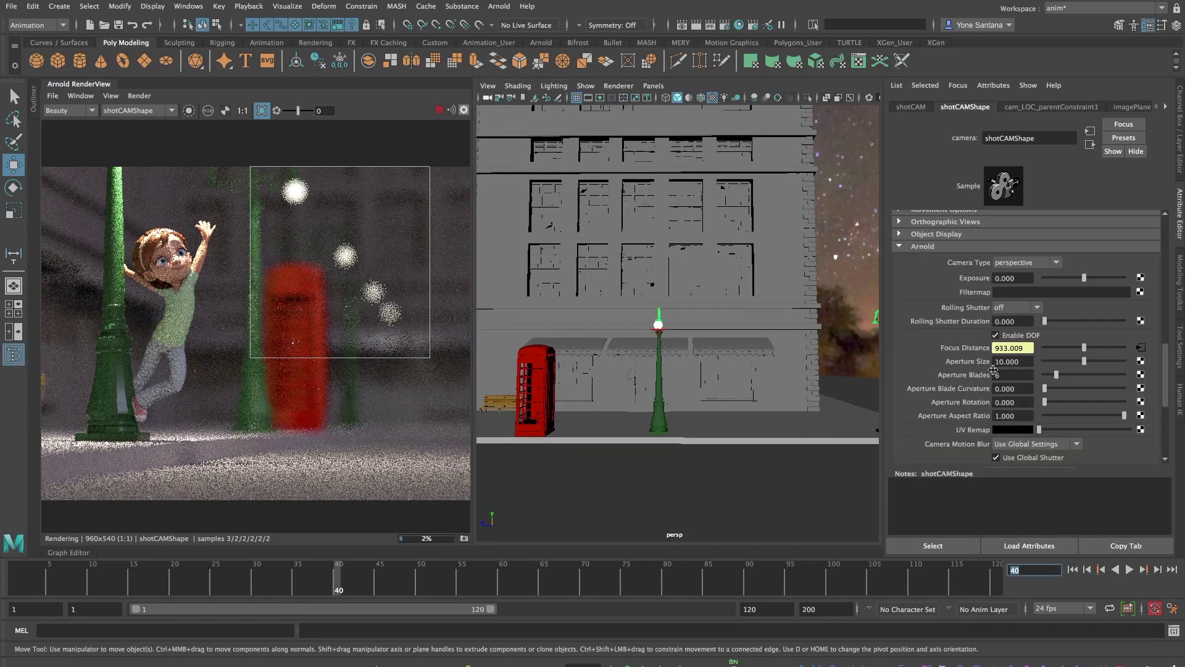
Set shotCAMShape's Aperture Blades to 5 and Aperture Blade Curvature to -0.6.
{"action": "left_click", "coordinate": [1000, 376]}
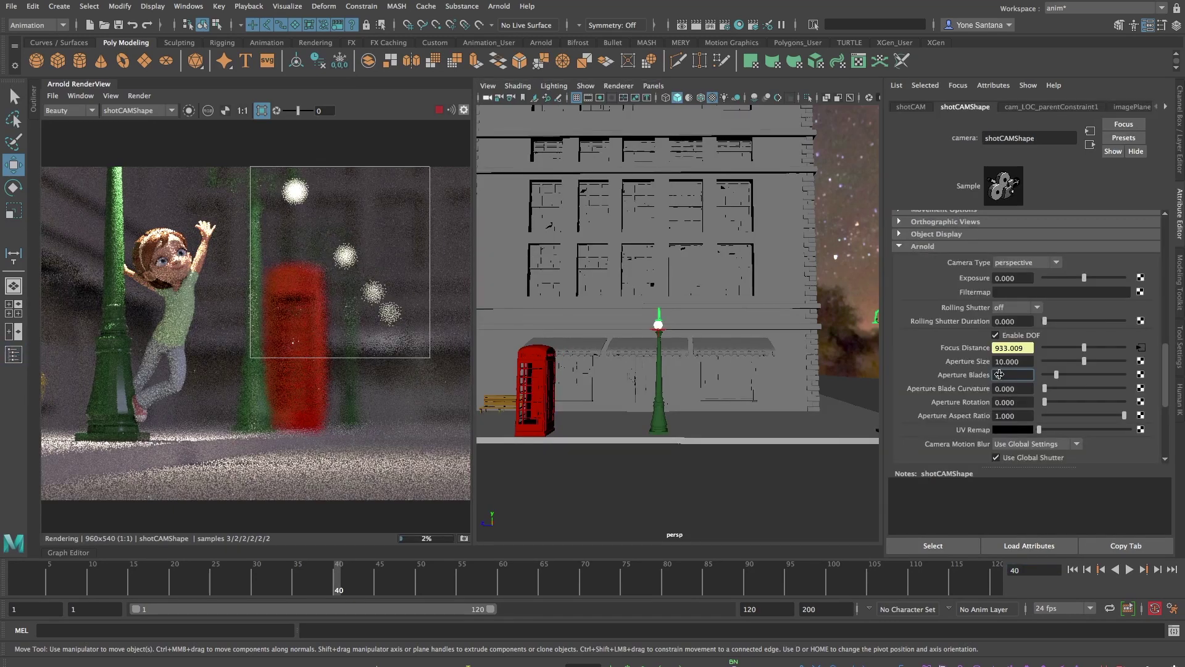
{"action": "type", "text": "6"}
{"action": "key", "text": "Return"}
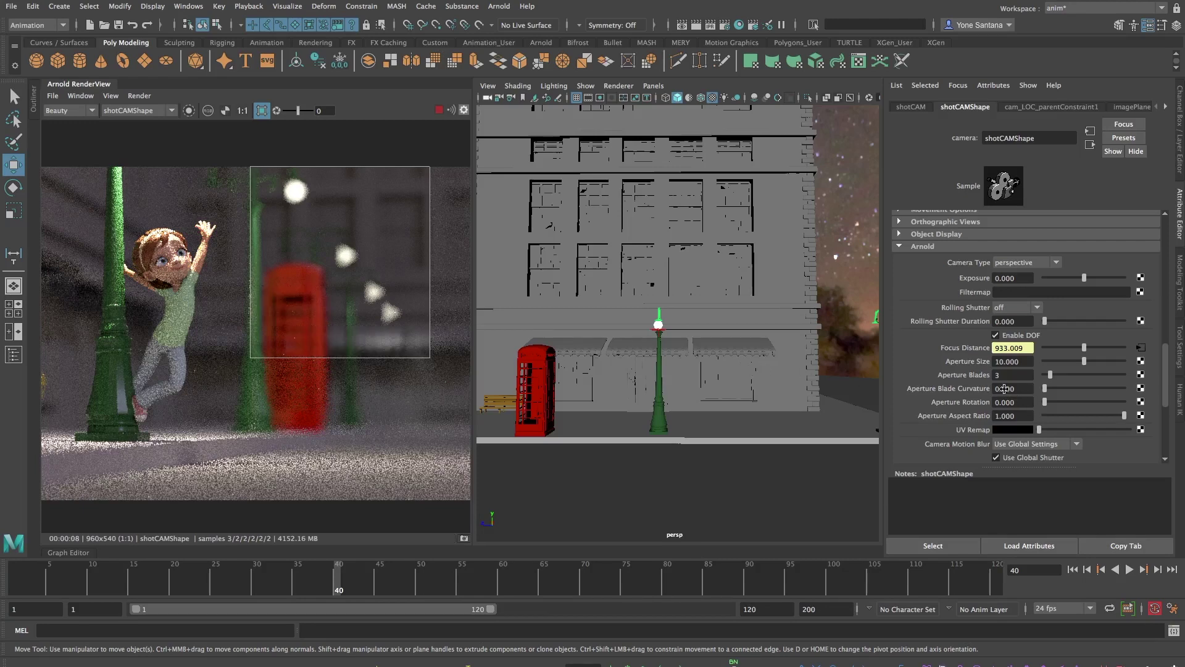
{"action": "left_click", "coordinate": [993, 374]}
{"action": "type", "text": "5"}
{"action": "key", "text": "Tab"}
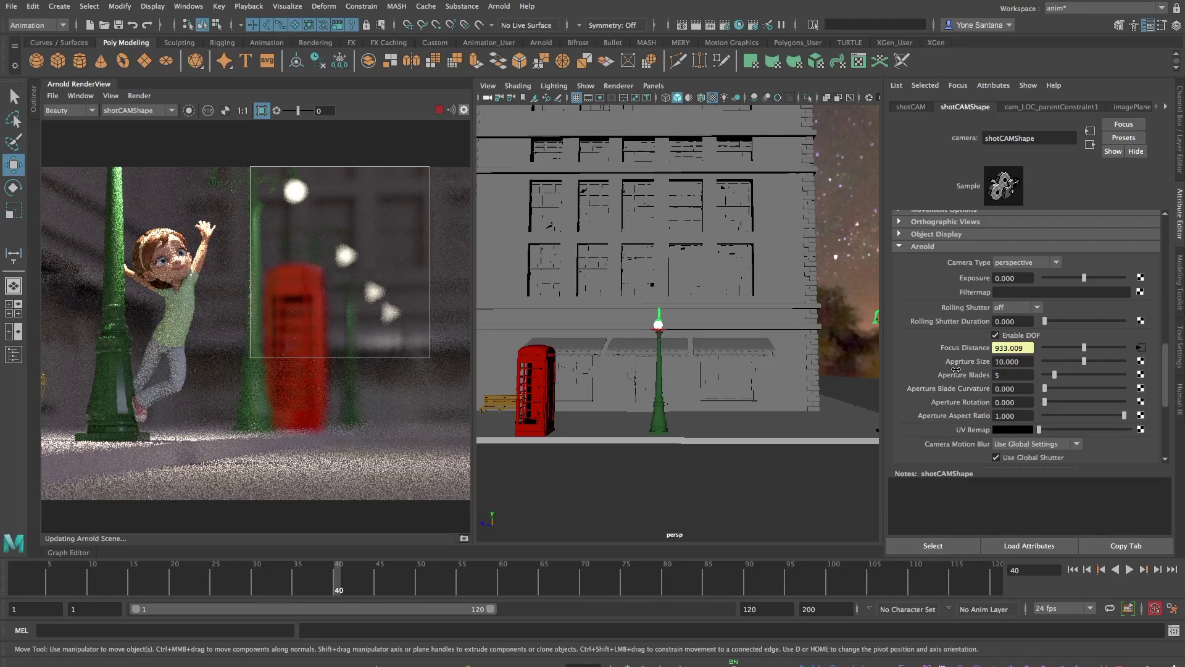
{"action": "type", "text": "-0.6"}
{"action": "key", "text": "Return"}
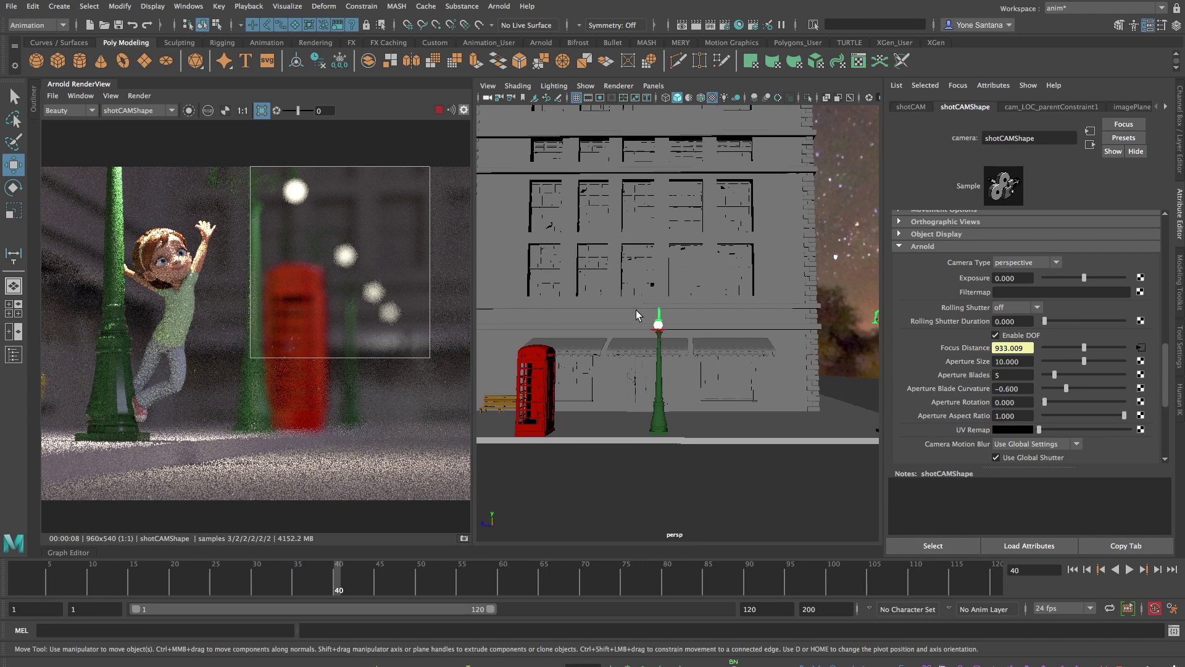
Stop the preview and set Arnold Camera (AA) samples to 6, checking Ray Depth.
{"action": "left_click", "coordinate": [725, 25]}
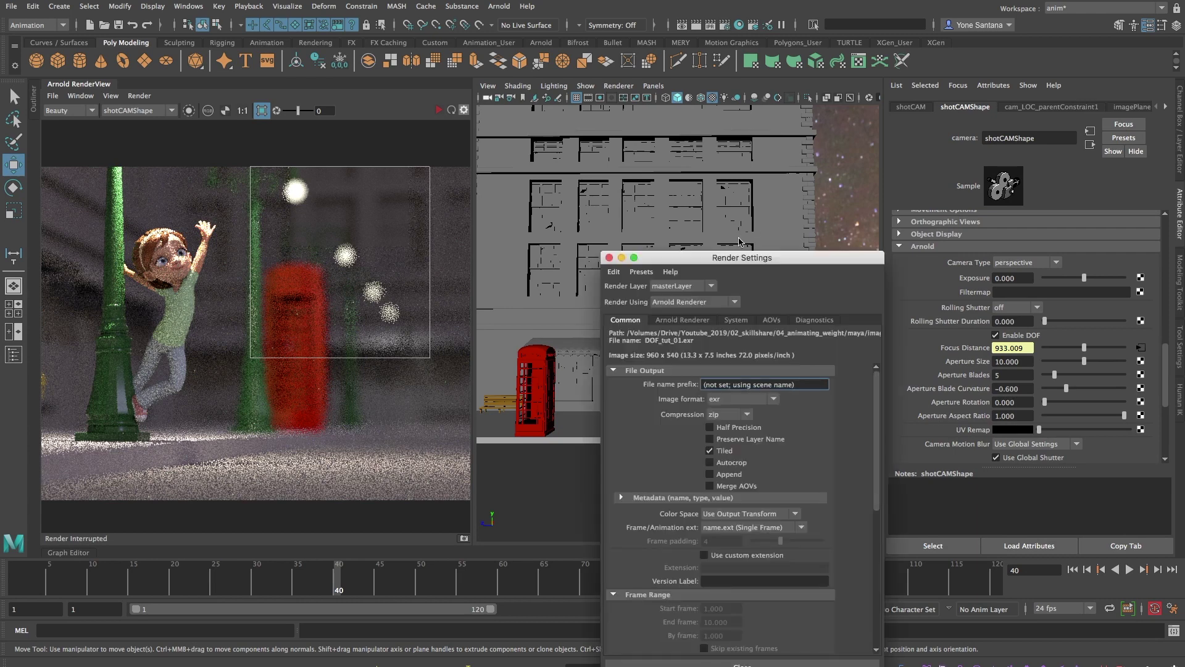
{"action": "left_click_drag", "start_coordinate": [741, 258], "coordinate": [575, 94]}
{"action": "left_click", "coordinate": [516, 157]}
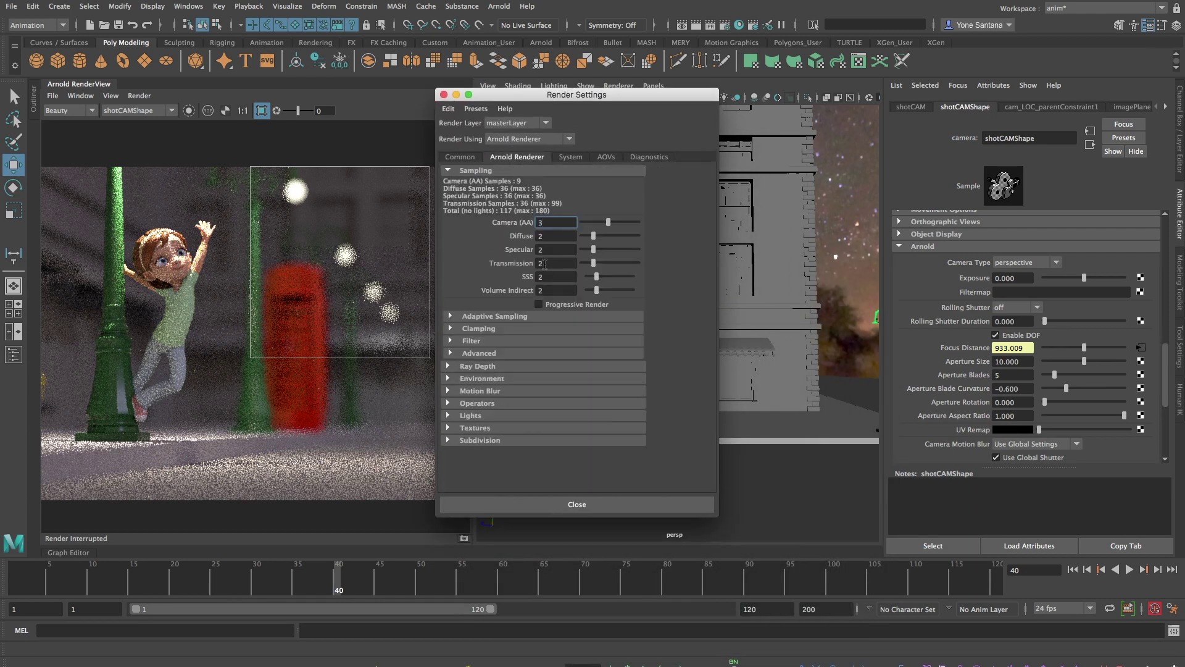
{"action": "key", "text": "Return"}
{"action": "type", "text": "6"}
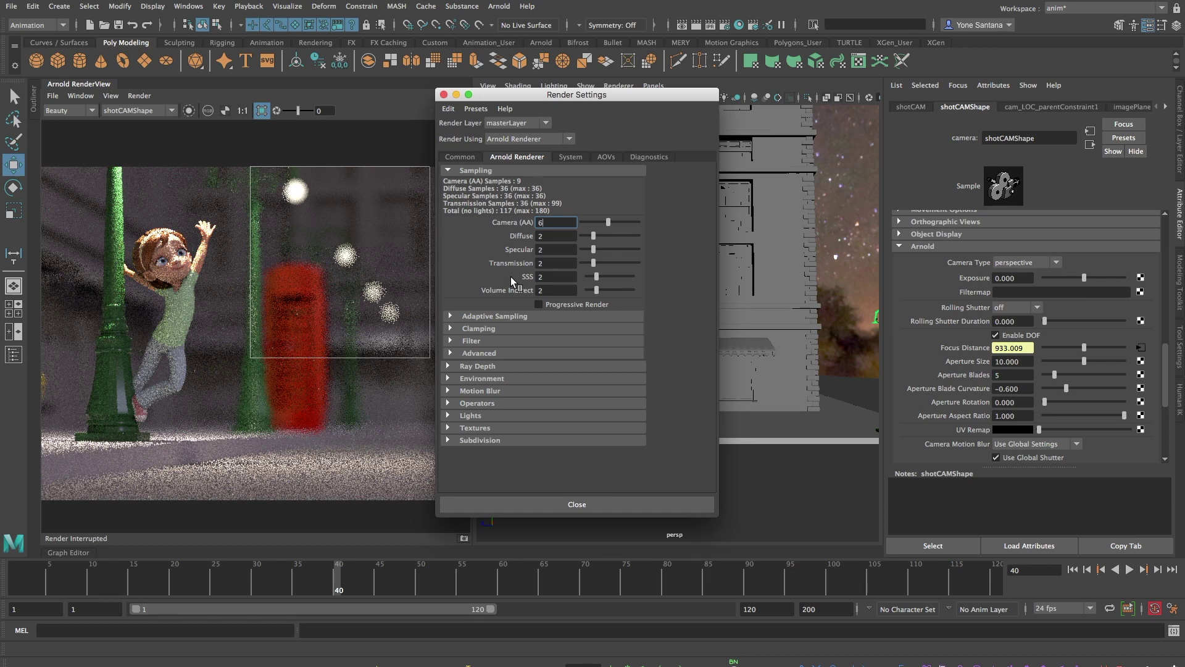
{"action": "left_click", "coordinate": [477, 366]}
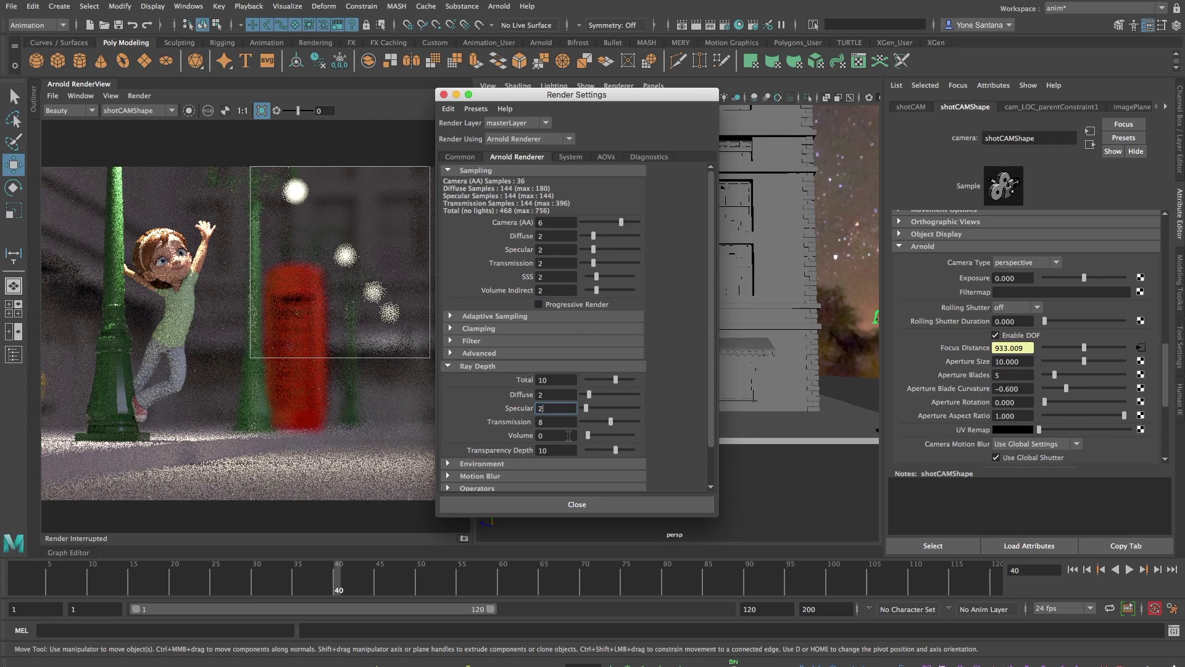
{"action": "left_click", "coordinate": [443, 95]}
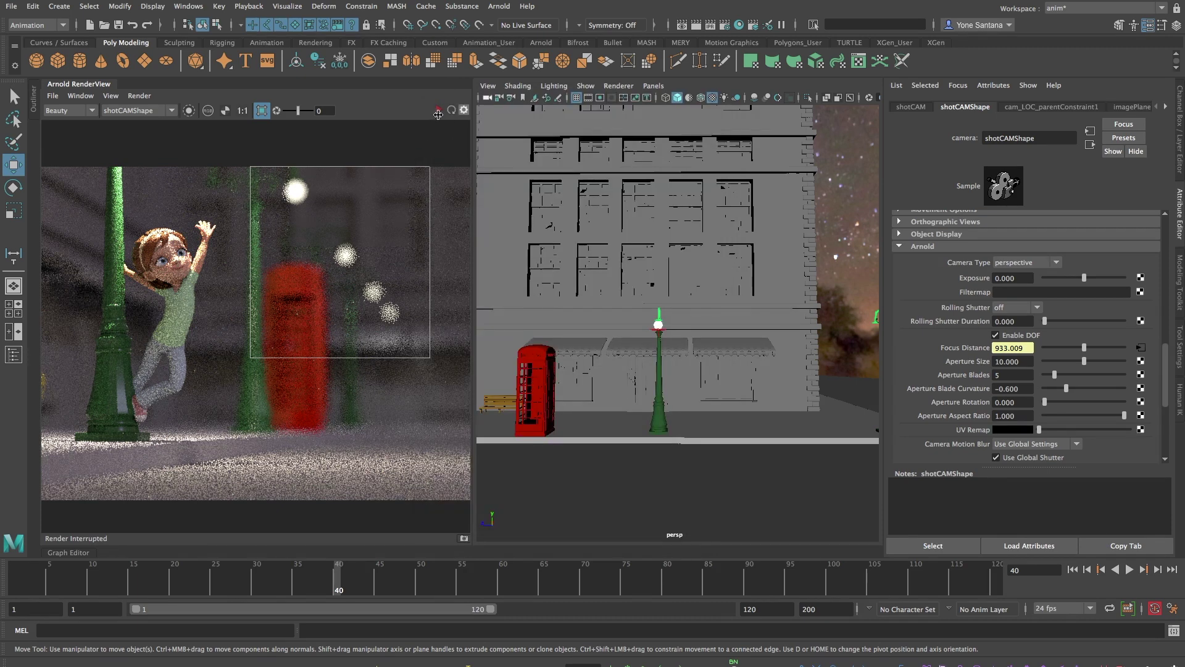
Re-render shotCAM in the Arnold RenderView and zoom out on the finished image.
{"action": "left_click", "coordinate": [438, 111]}
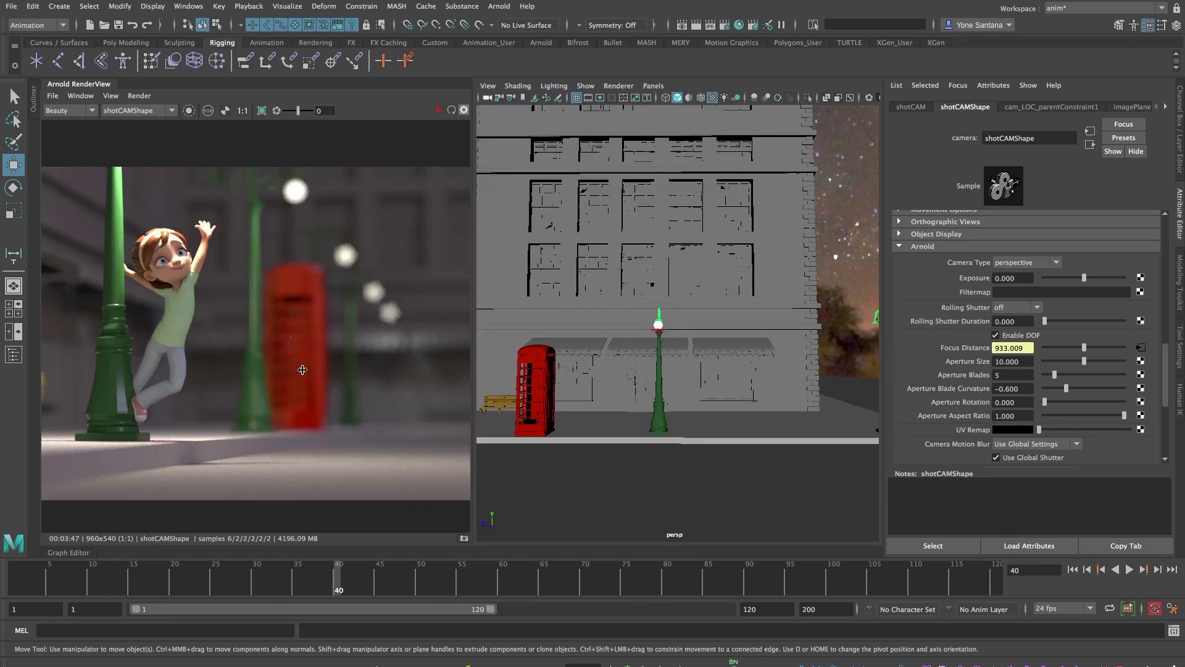
{"action": "scroll", "coordinate": [283, 359], "scroll_direction": "down", "scroll_amount": 2}
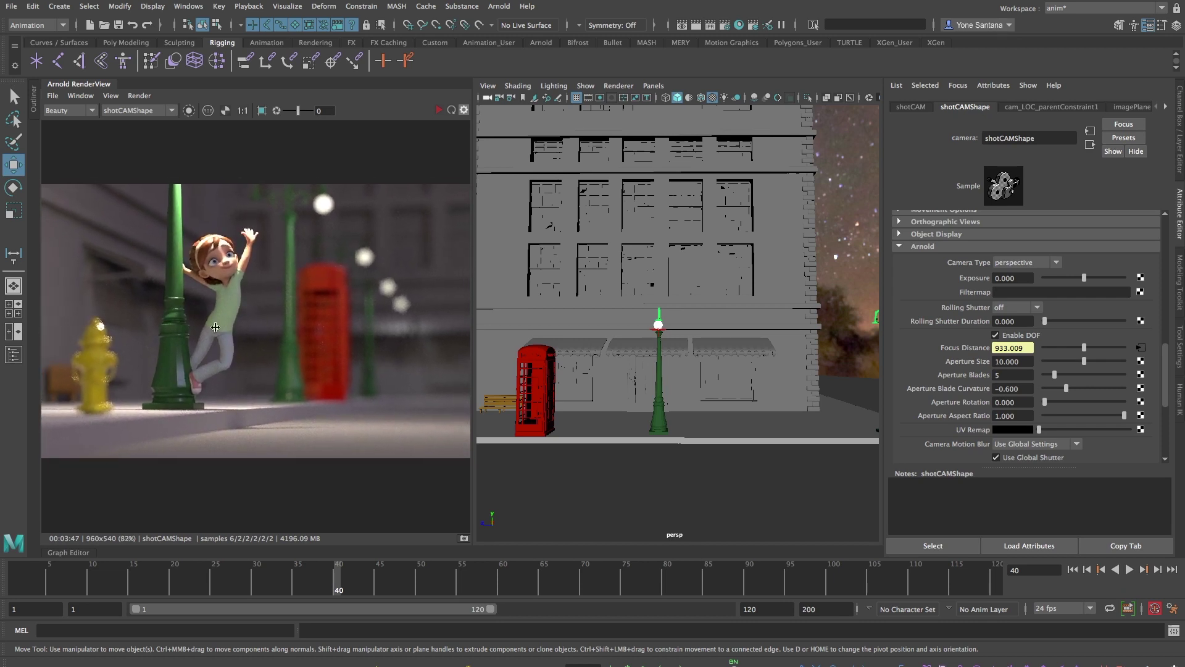
{"action": "scroll", "coordinate": [202, 338], "scroll_direction": "down", "scroll_amount": 1}
{"action": "scroll", "coordinate": [205, 338], "scroll_direction": "down", "scroll_amount": 1}
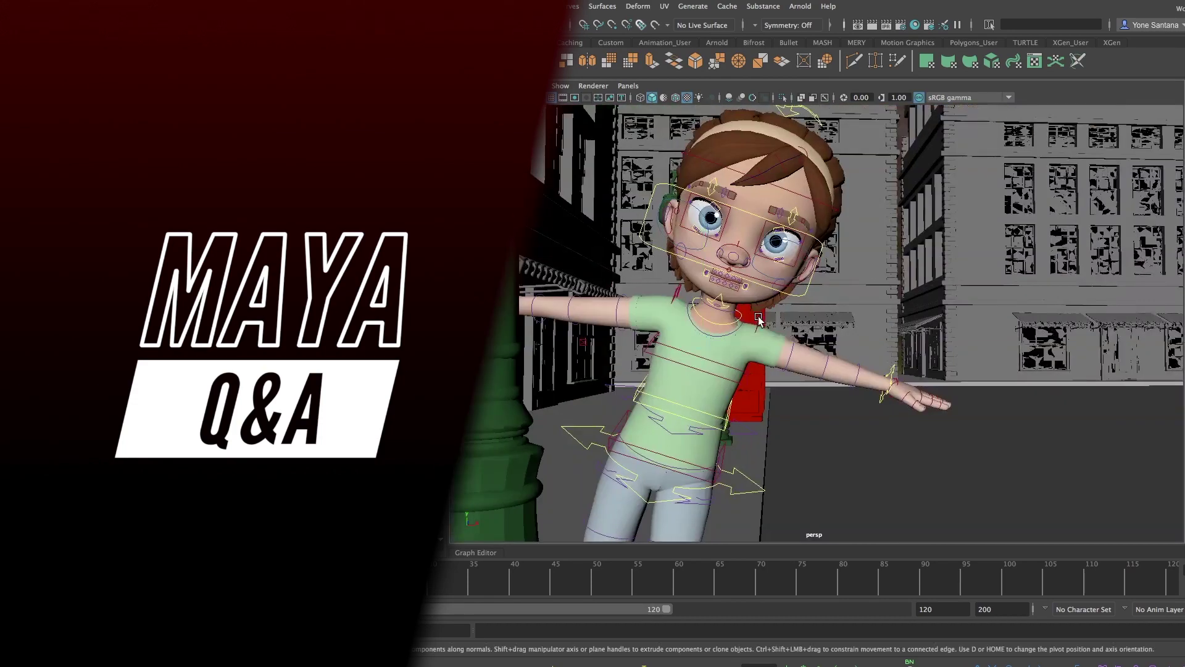
Repose Kayla by rotating her chest control and moving her raised hand control.
{"action": "left_click_drag", "start_coordinate": [759, 318], "coordinate": [753, 410], "text": "alt"}
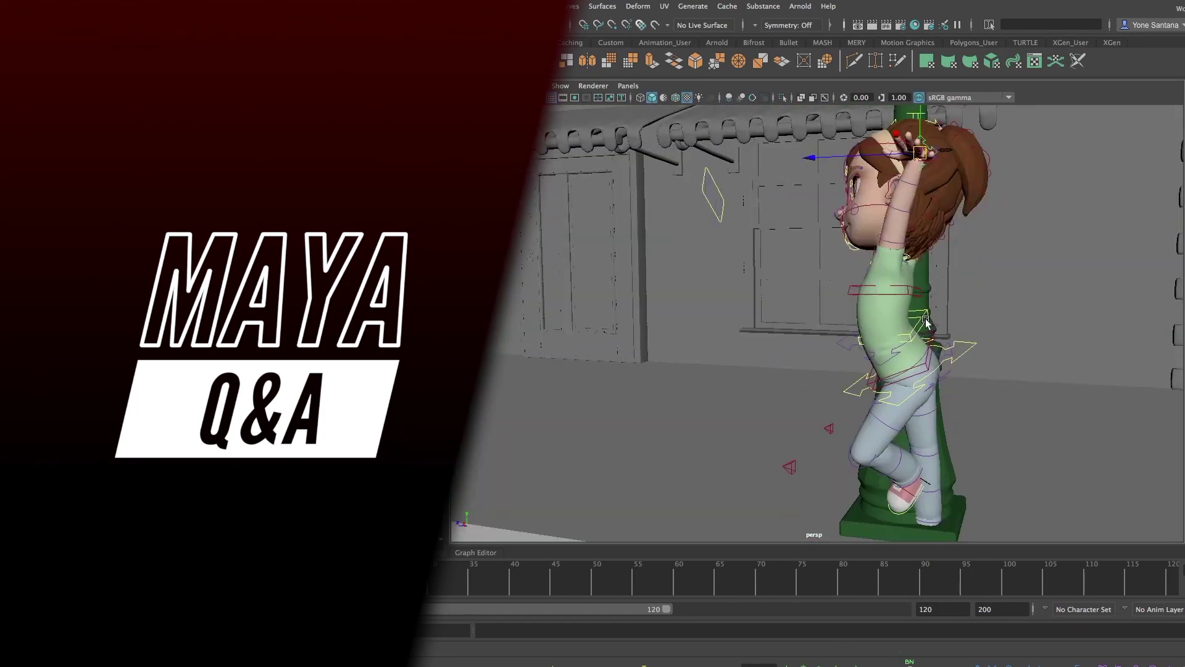
{"action": "left_click_drag", "start_coordinate": [827, 407], "coordinate": [847, 428], "text": "alt"}
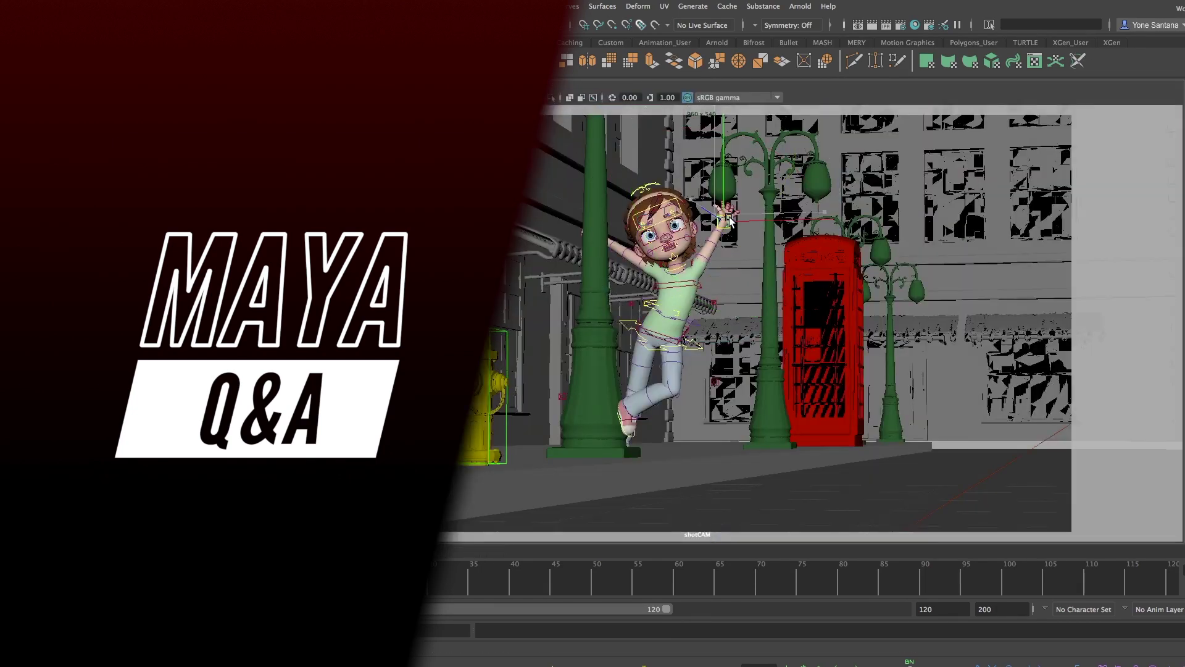
{"action": "left_click", "coordinate": [721, 273]}
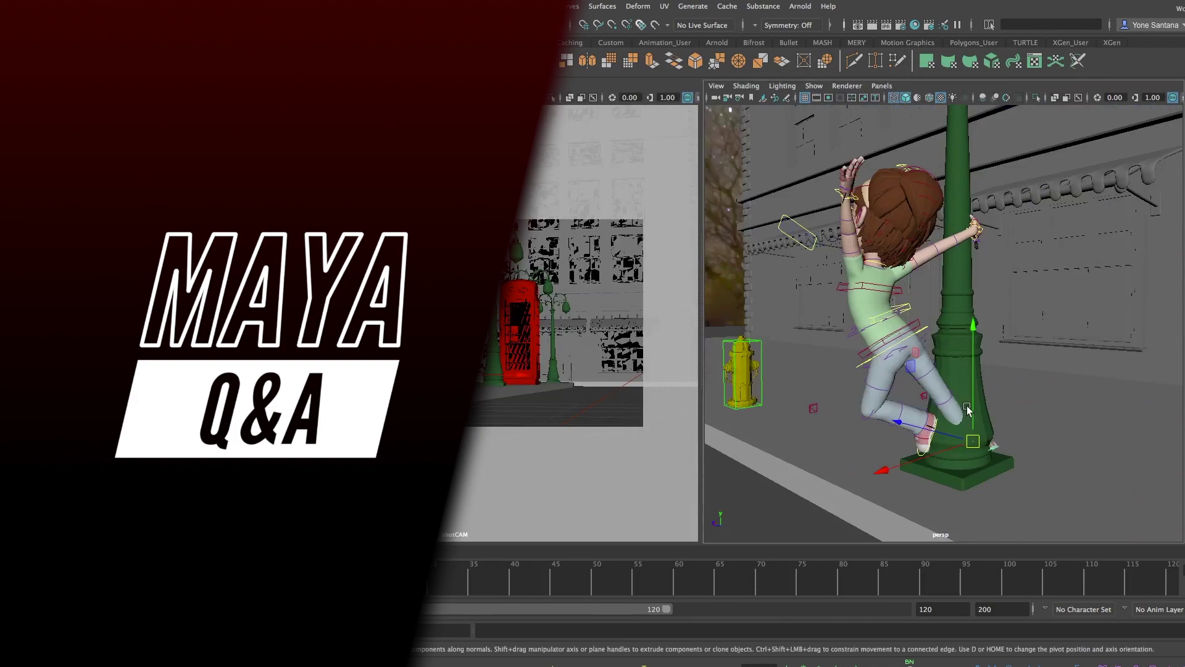
{"action": "key", "text": "e"}
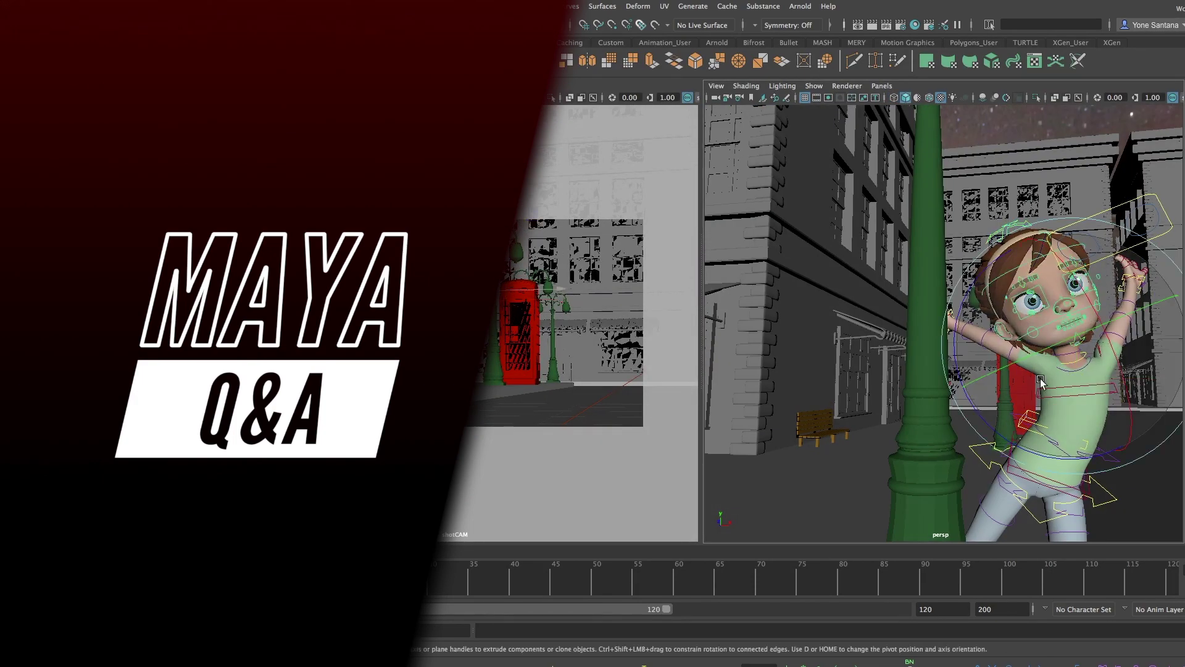
{"action": "left_click", "coordinate": [1028, 294]}
{"action": "key", "text": "w"}
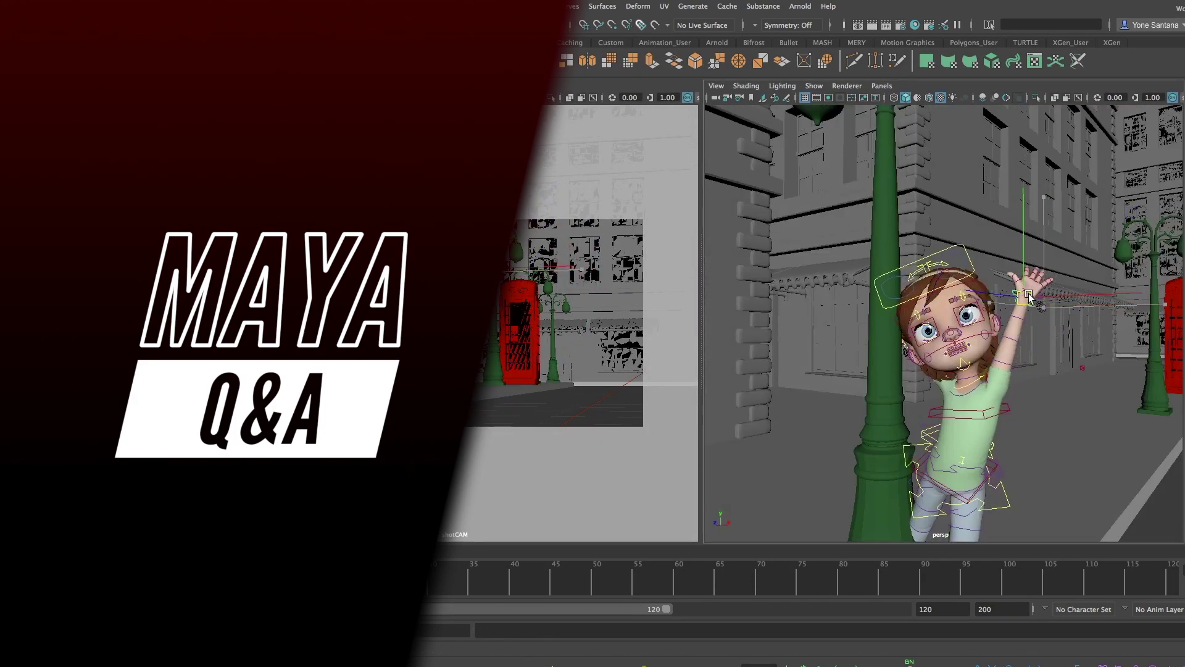